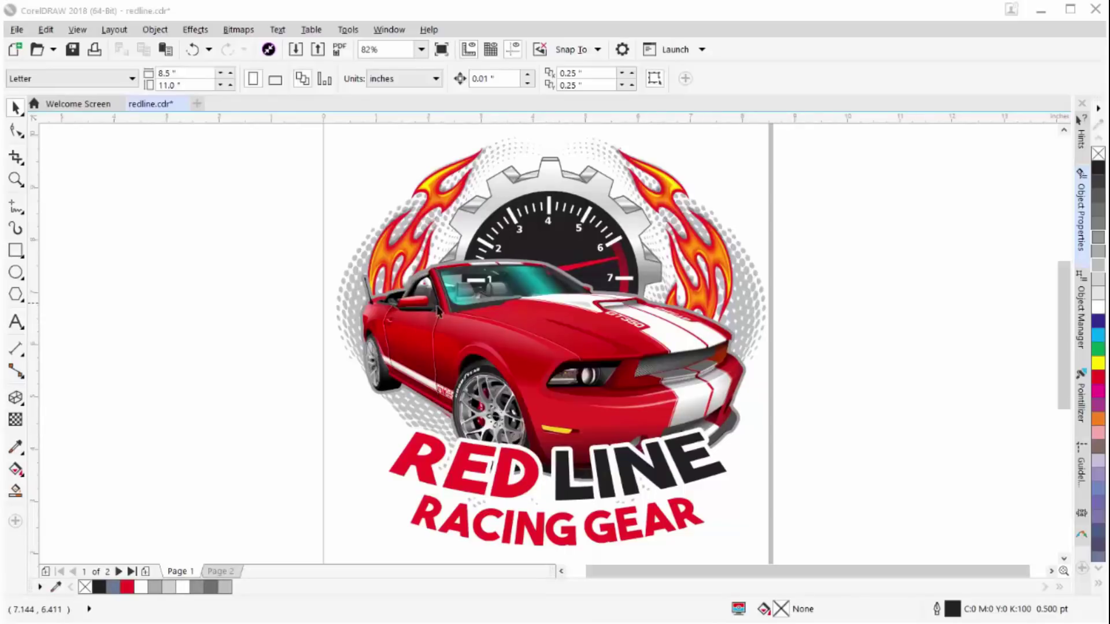
Start a new symmetry on the blank Page 2
click(230, 573)
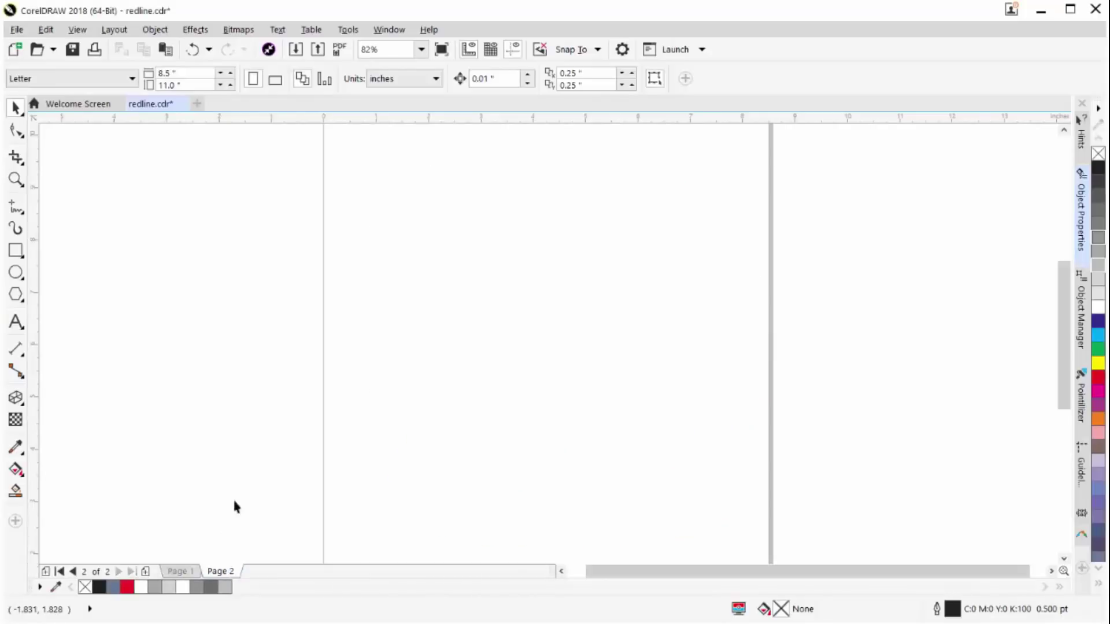
right_click(420, 270)
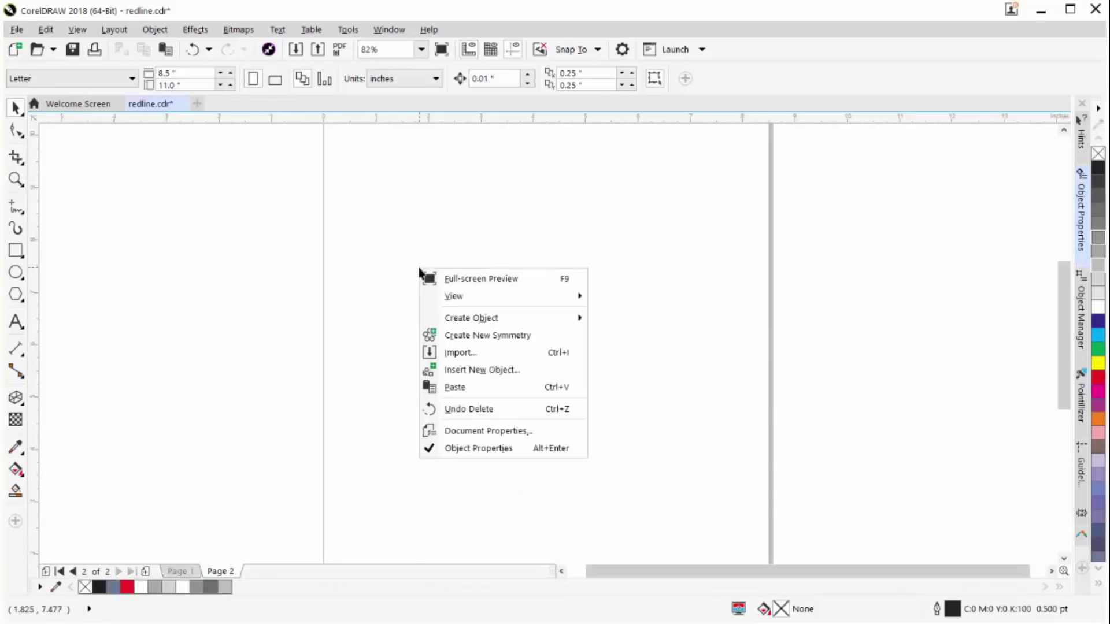
click(452, 338)
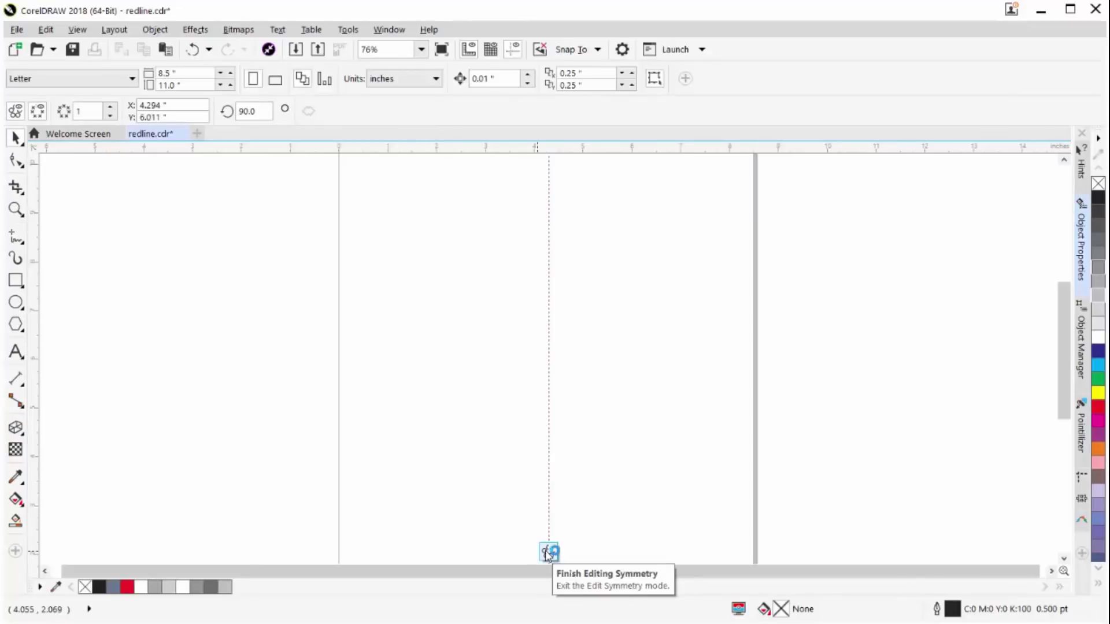
Keep the symmetry line vertical at 90° and centre it horizontally at x 4.25"
click(549, 335)
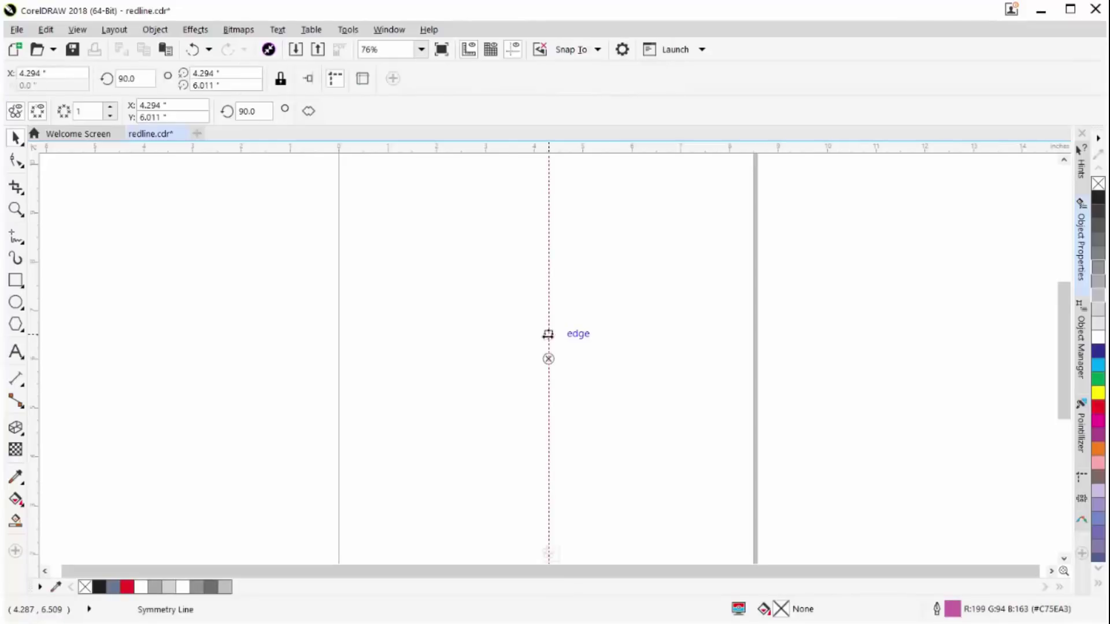
click(549, 370)
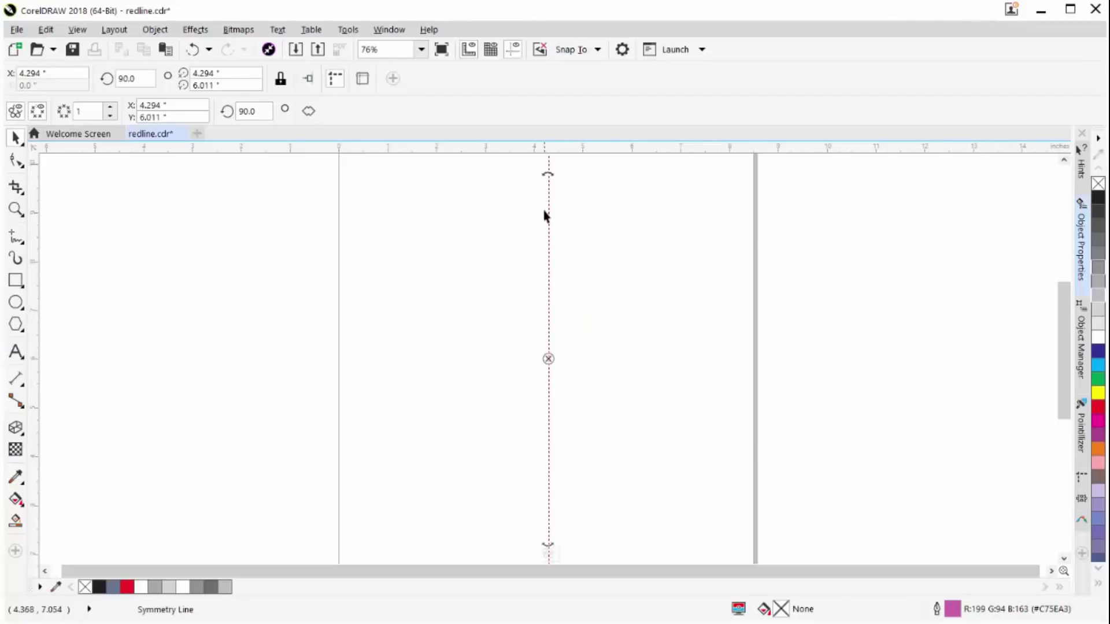
drag(550, 176, 636, 228)
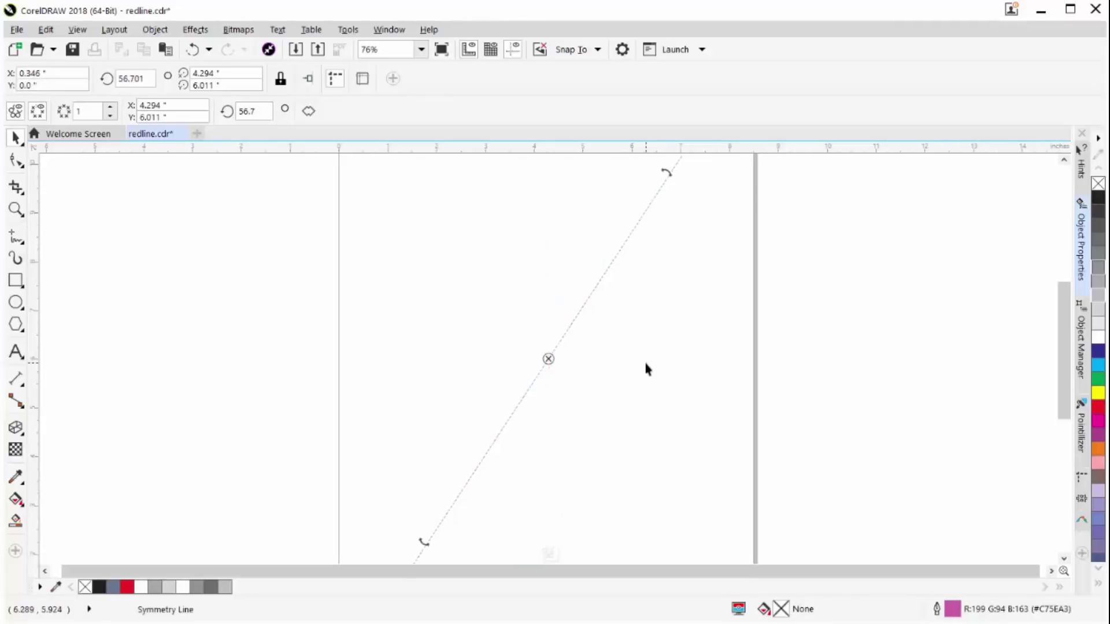
key(ctrl+z)
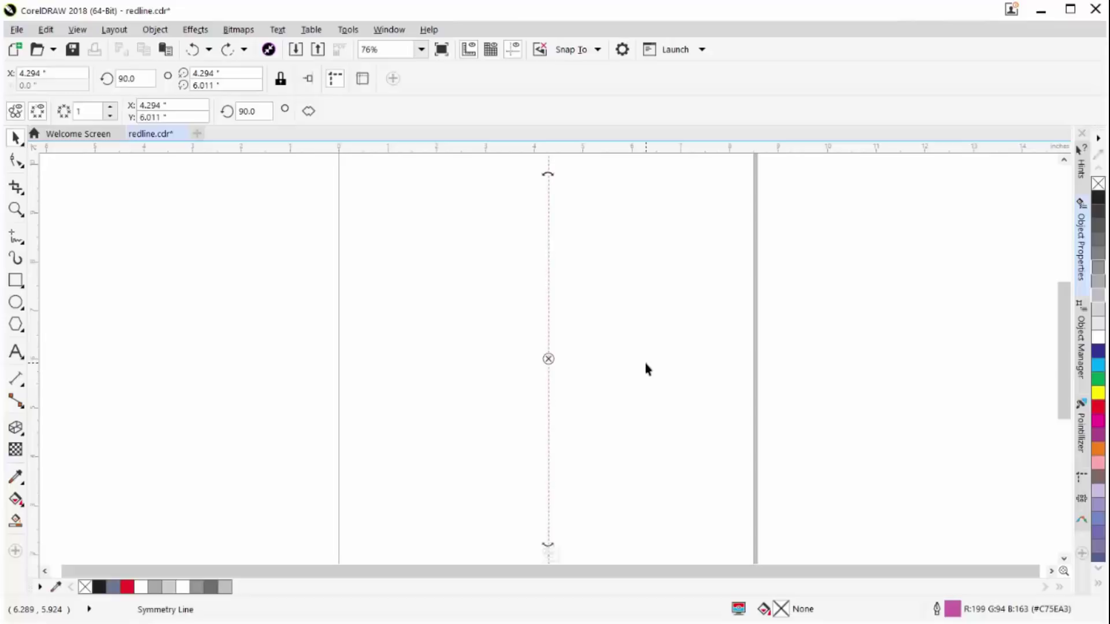
key(Left)
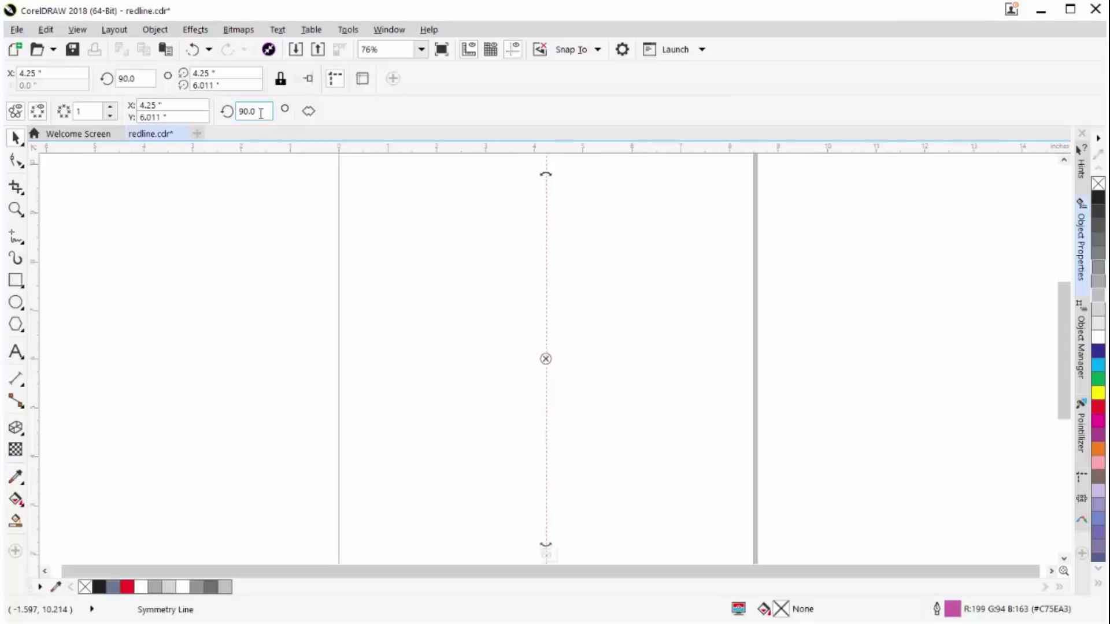
Set the symmetry angle to 15.0° and raise the mirror lines to 6
drag(261, 113, 231, 111)
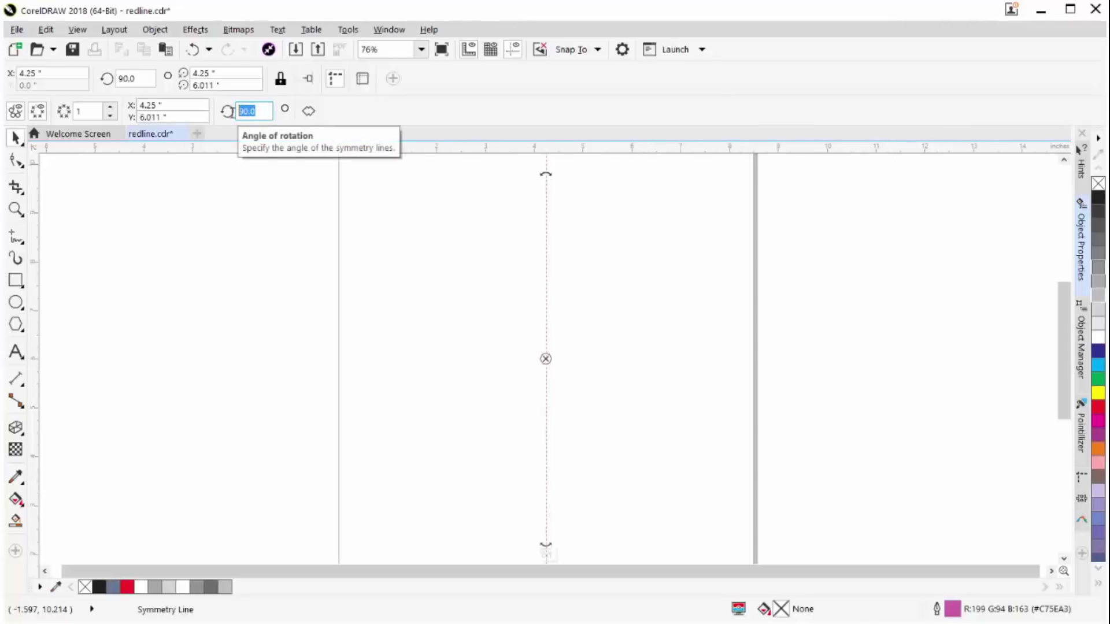
text(15.0)
key(Return)
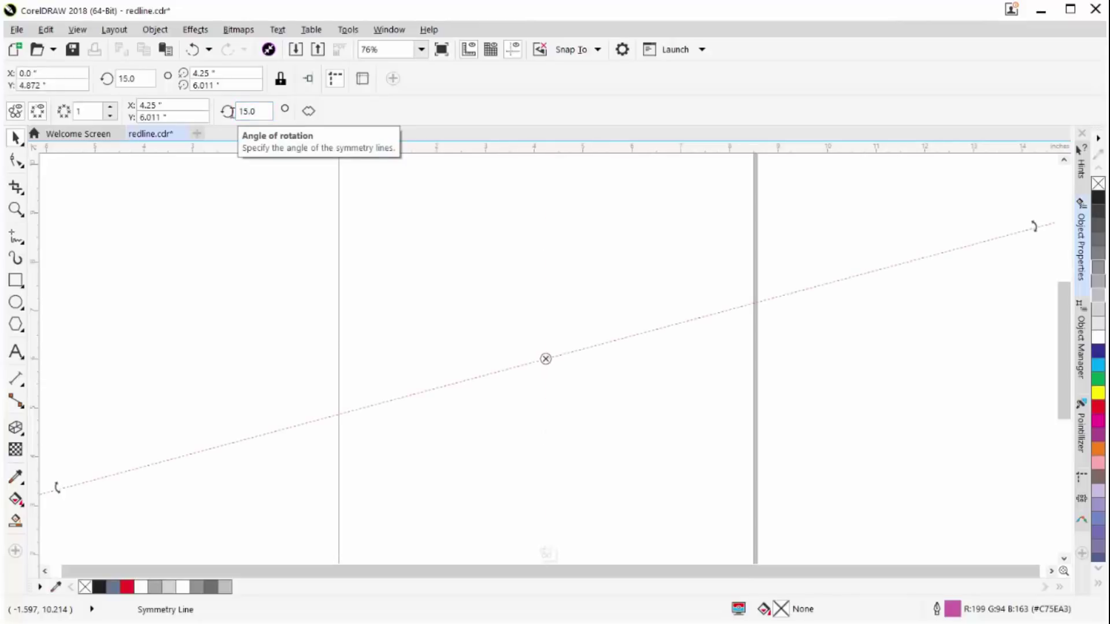
click(111, 108)
click(111, 107)
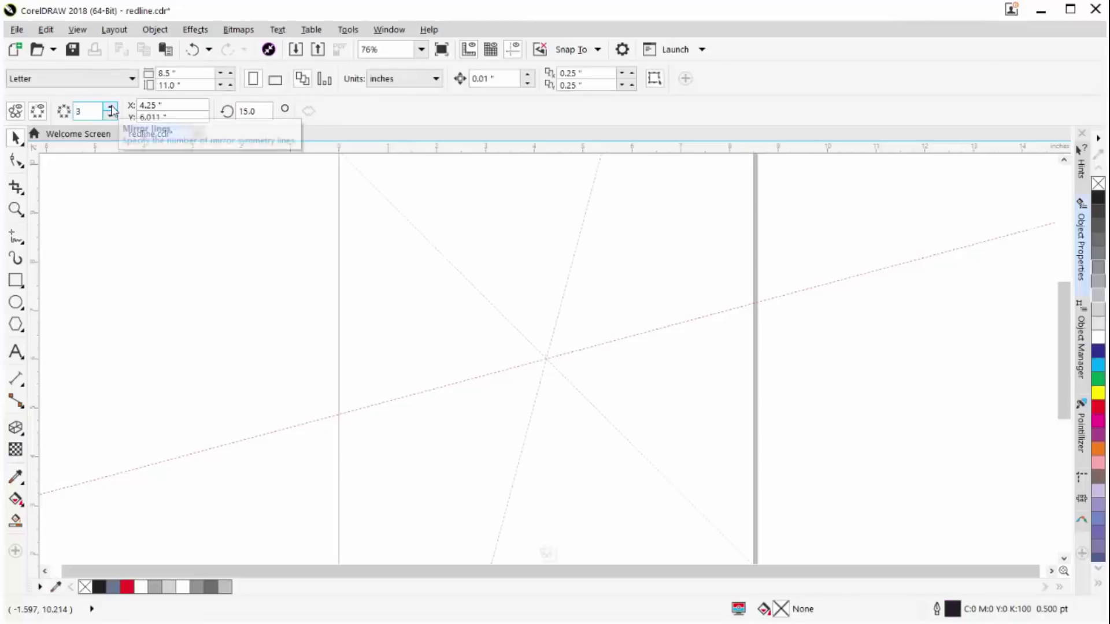
click(111, 107)
click(111, 108)
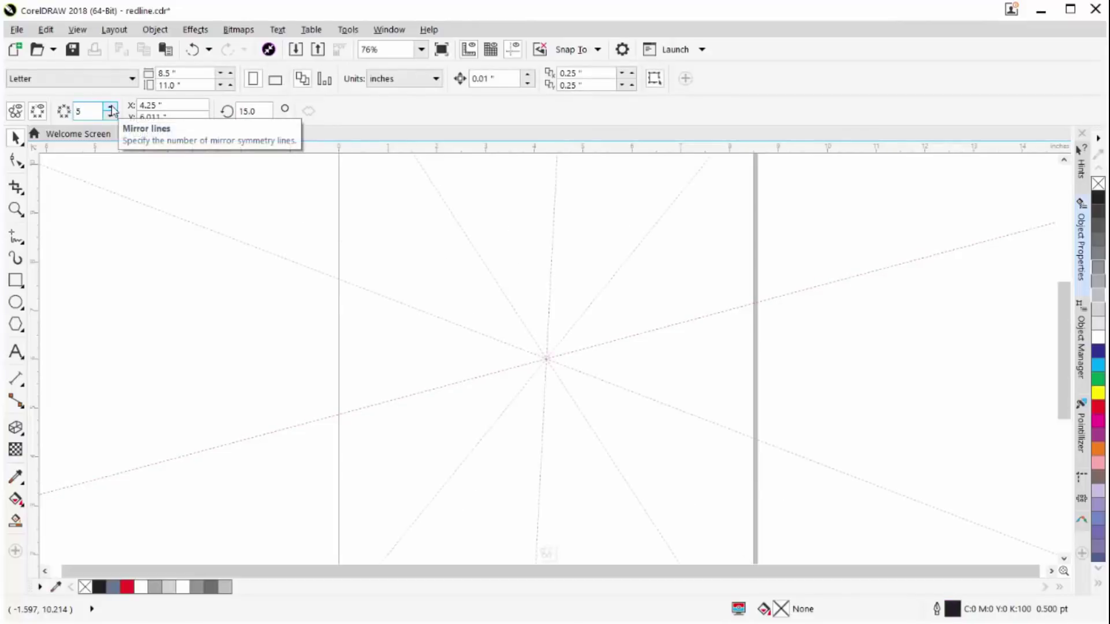
click(111, 107)
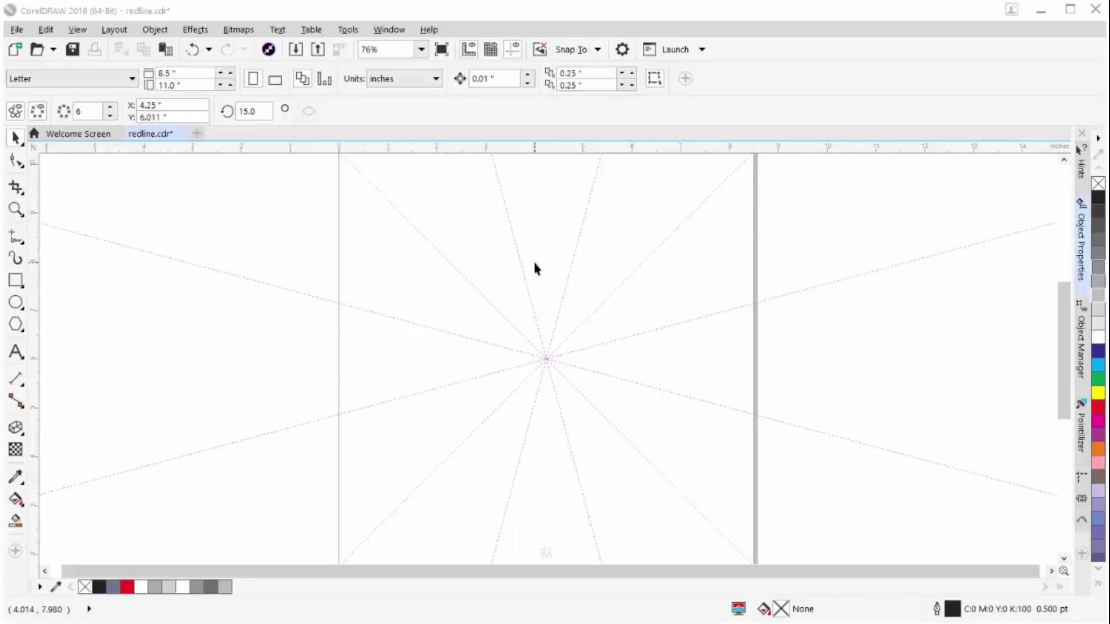
Try a 90.0° symmetry angle on the full-page view, then revert to 15°
key(F3)
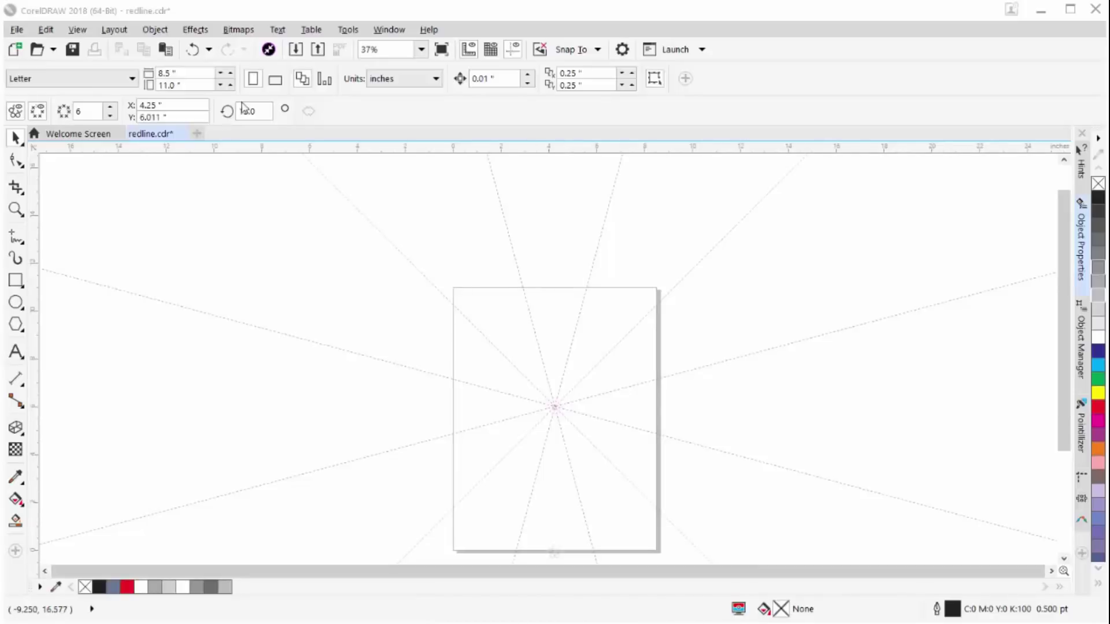
click(258, 111)
text(9)
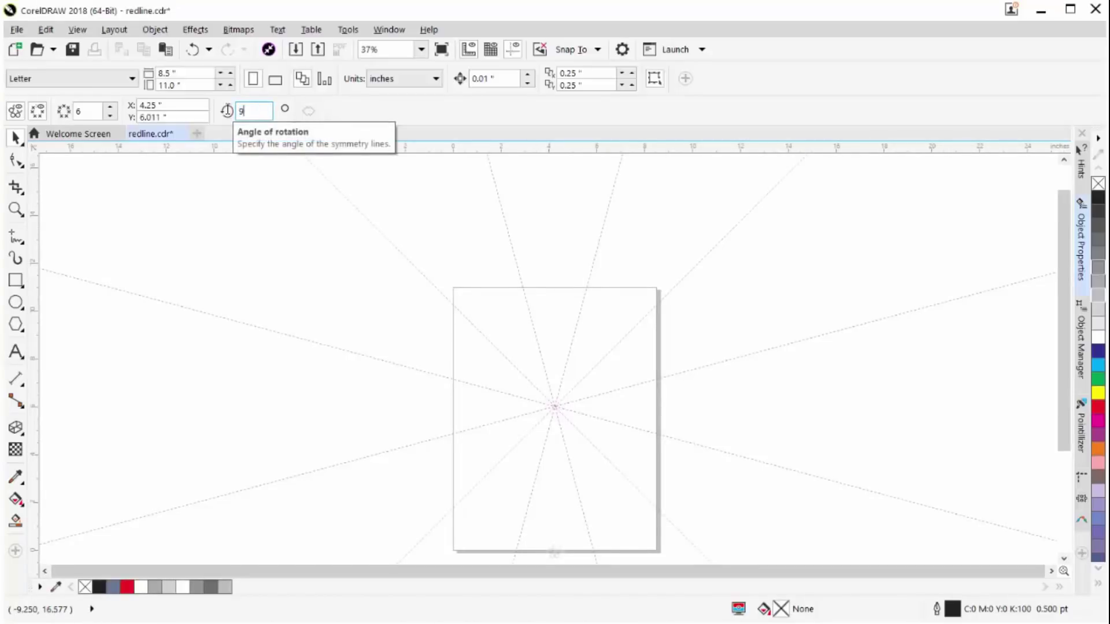
text(0.0)
key(Return)
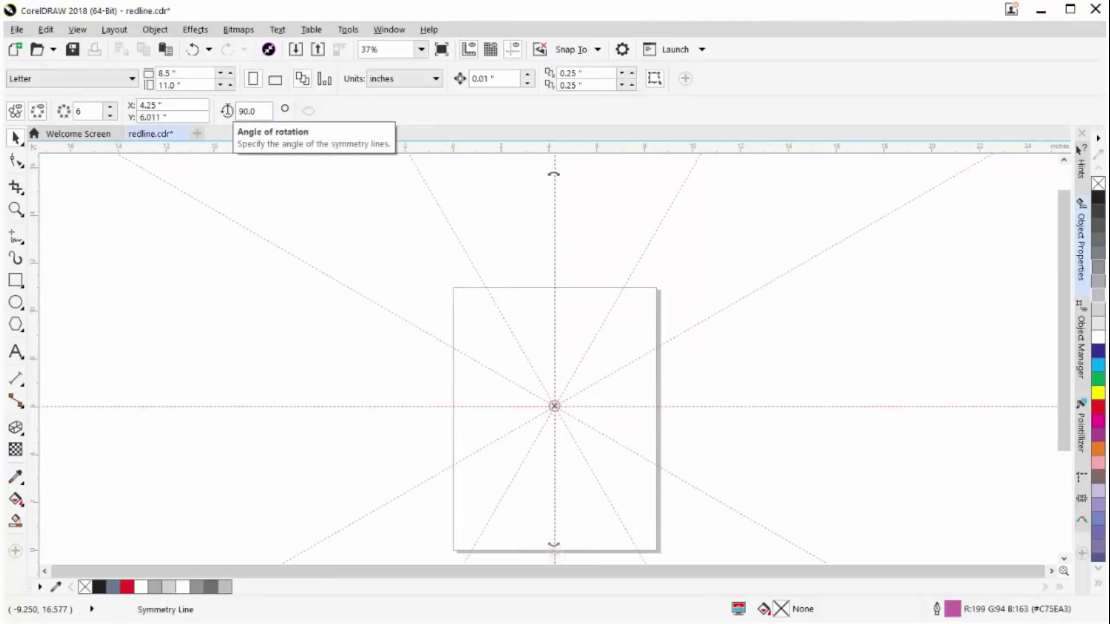
key(ctrl+z)
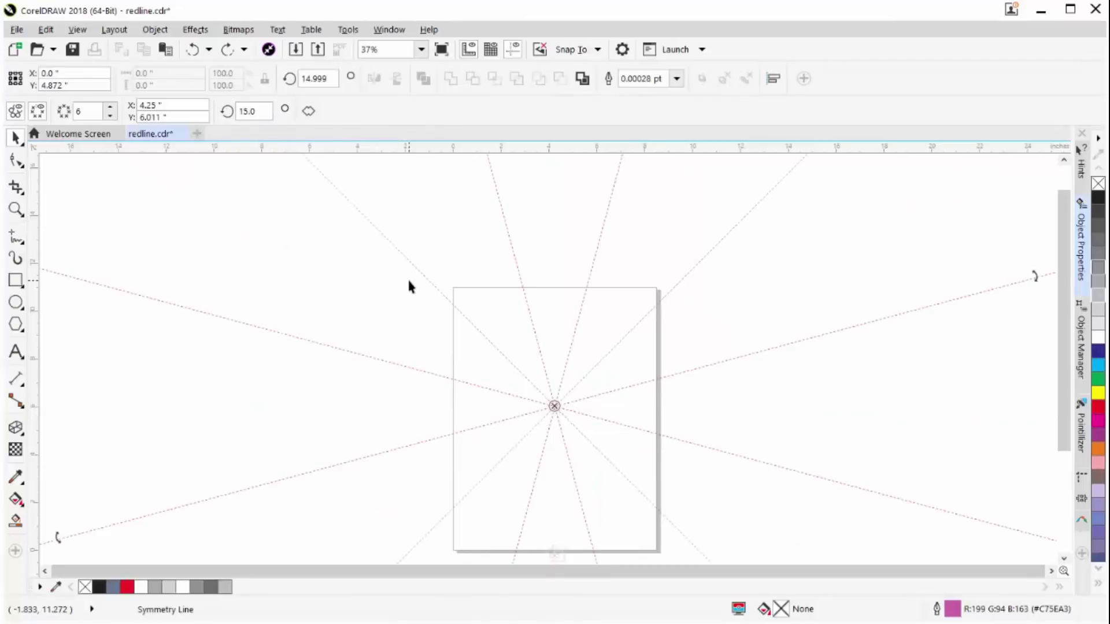
Draw a small square and widen its bottom with Add Perspective so copies become trapezoids
click(16, 281)
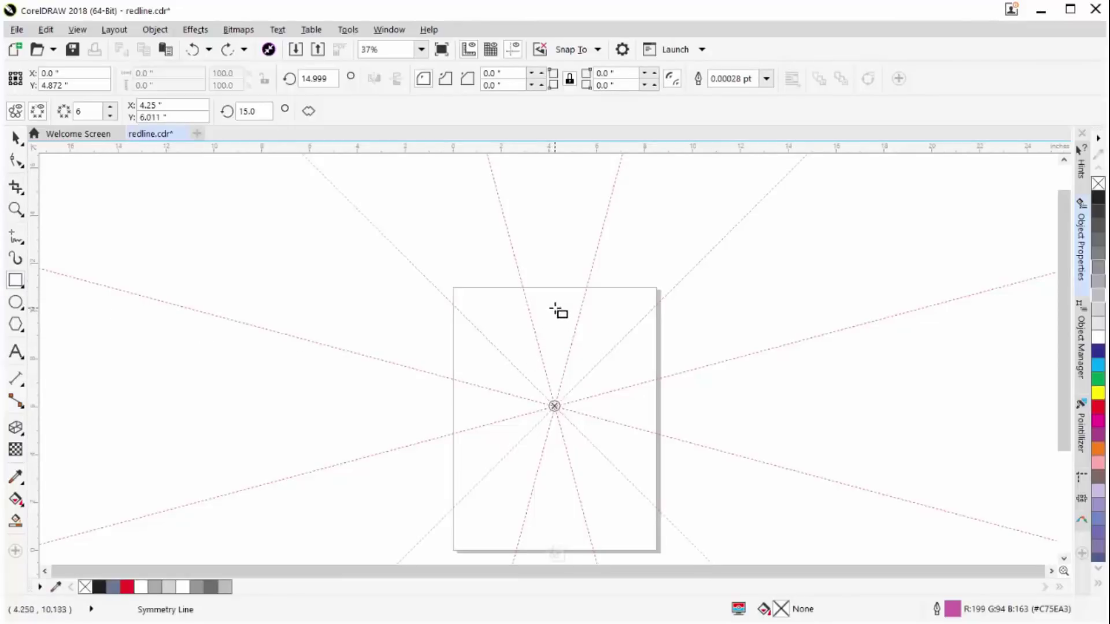
drag(554, 307, 559, 317)
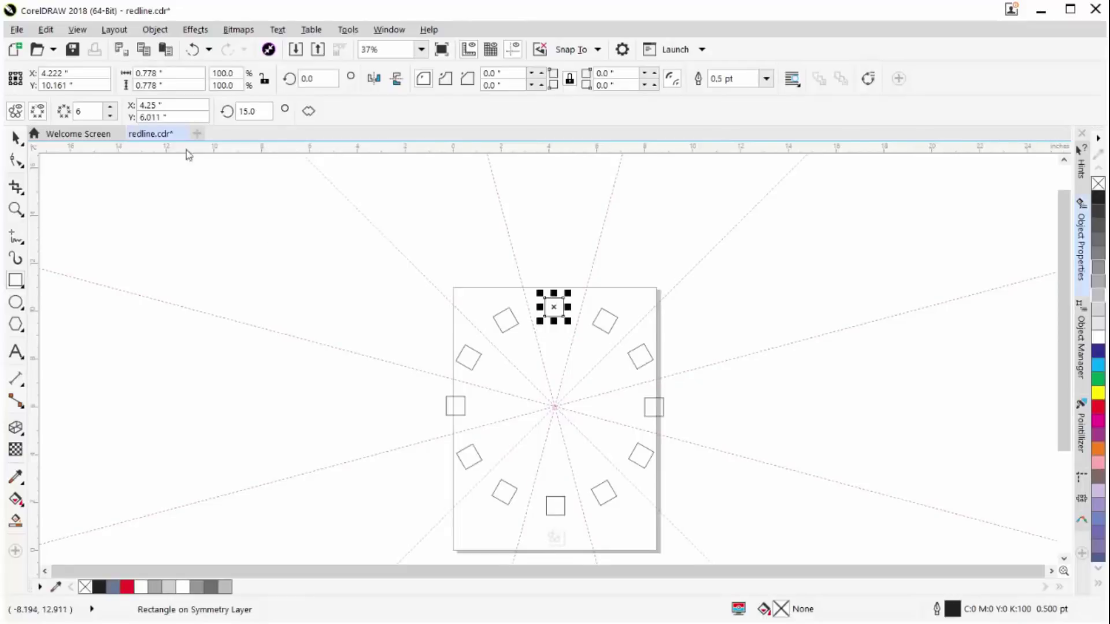
click(195, 29)
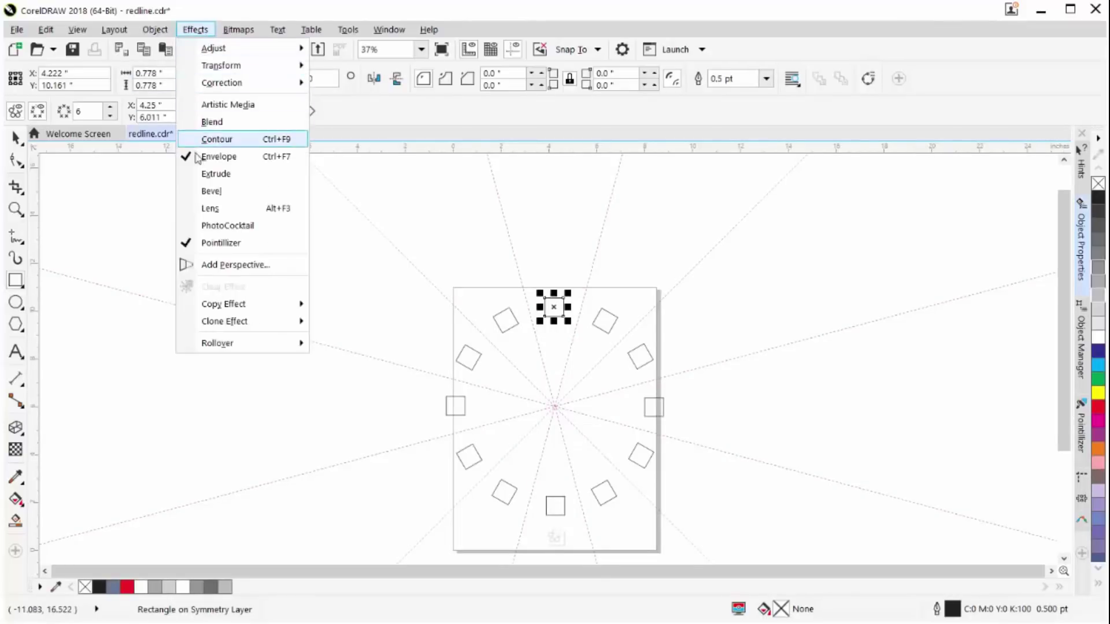
click(205, 266)
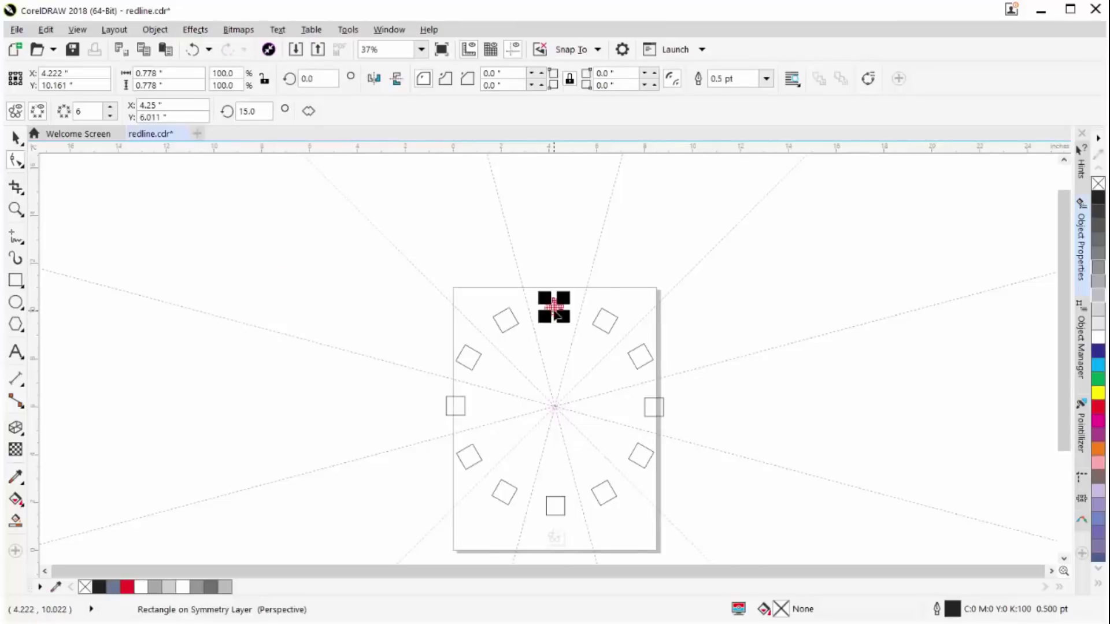
scroll(553, 309, up, 1)
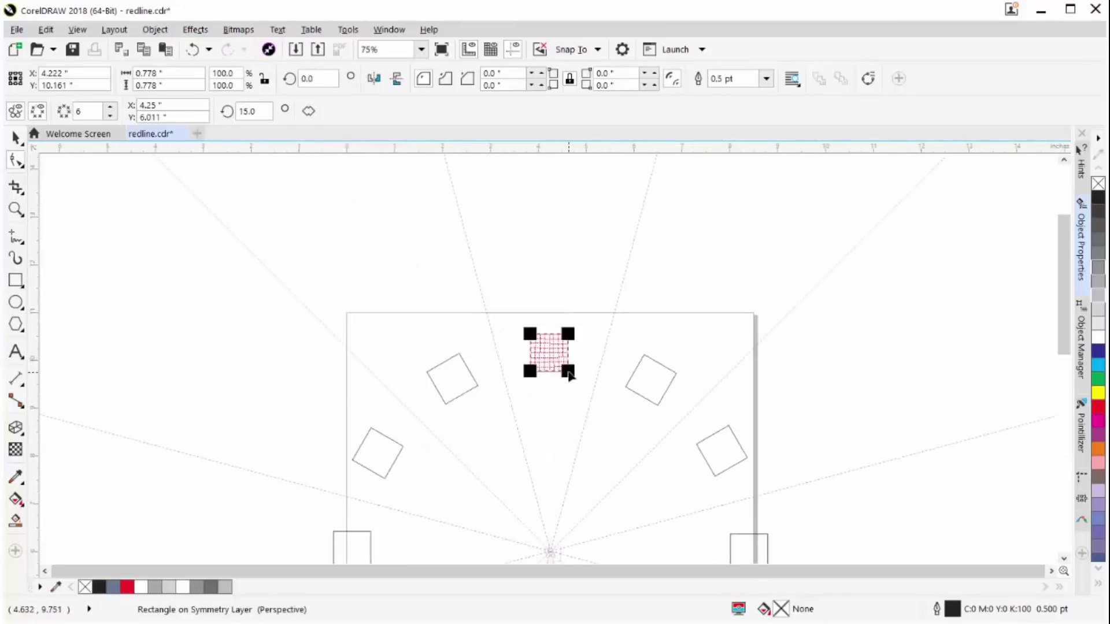
drag(568, 372, 578, 373)
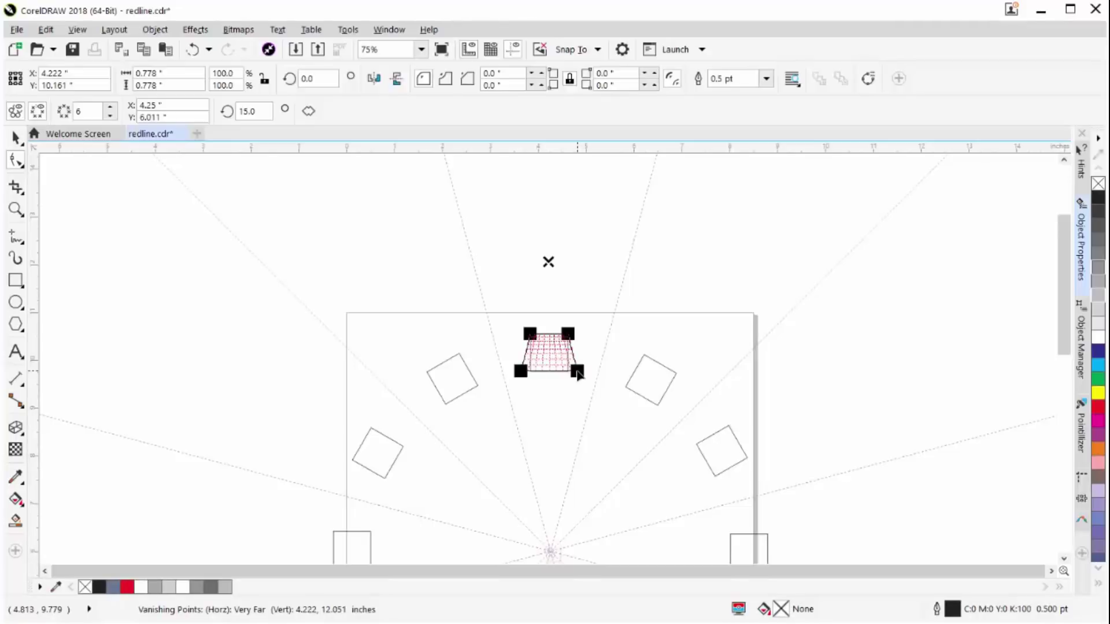
drag(577, 373, 577, 375)
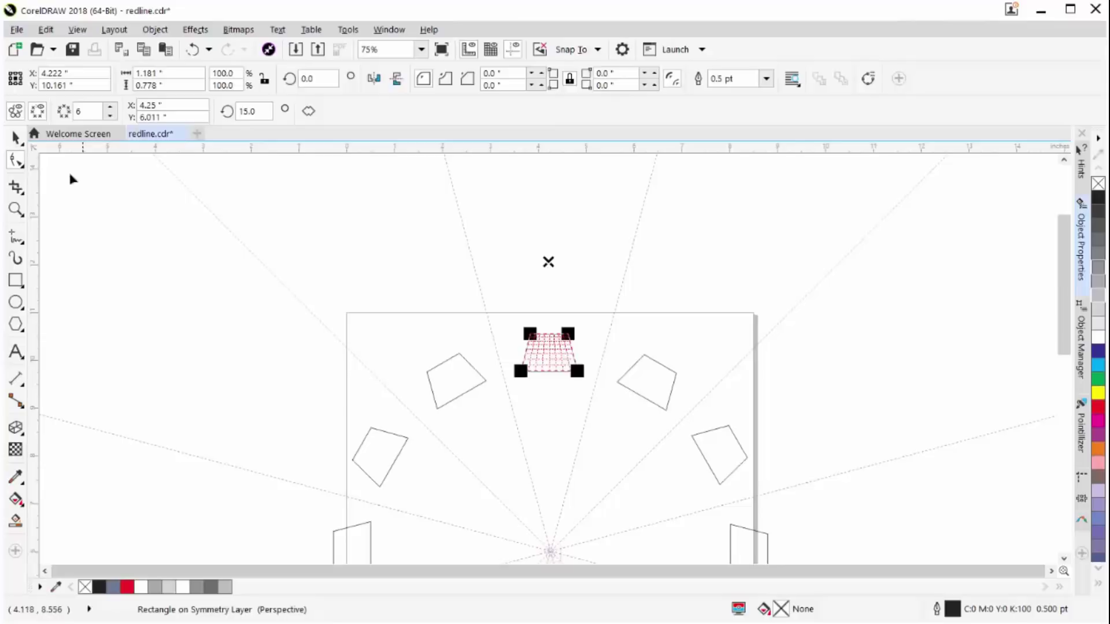
click(16, 139)
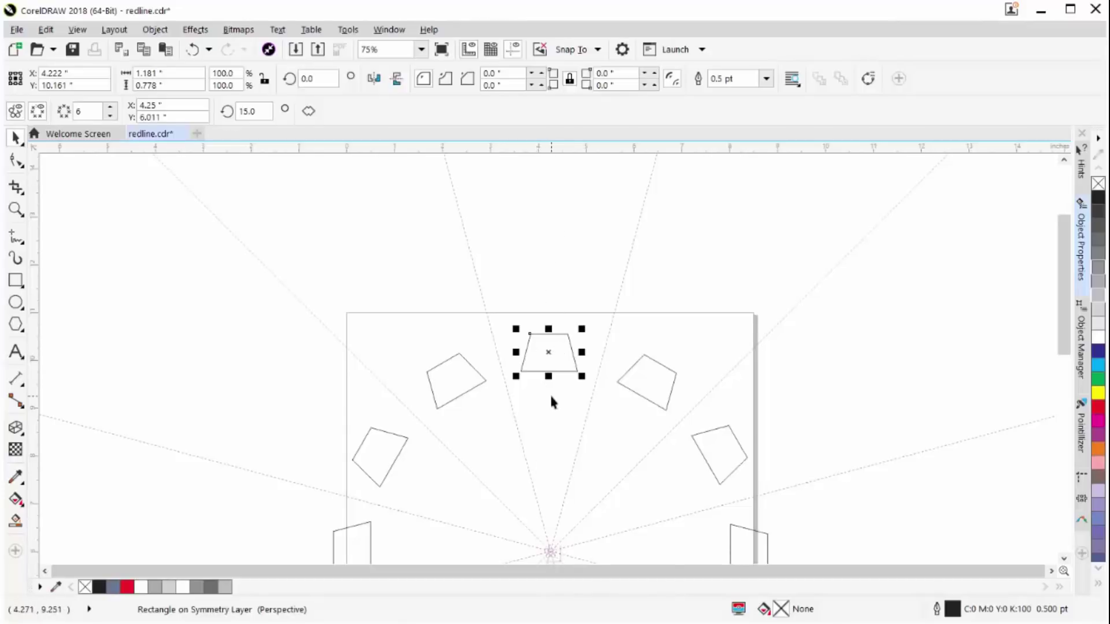
Centre the trapezoid, then move it up toward the page top to form a ring of 12
key(p)
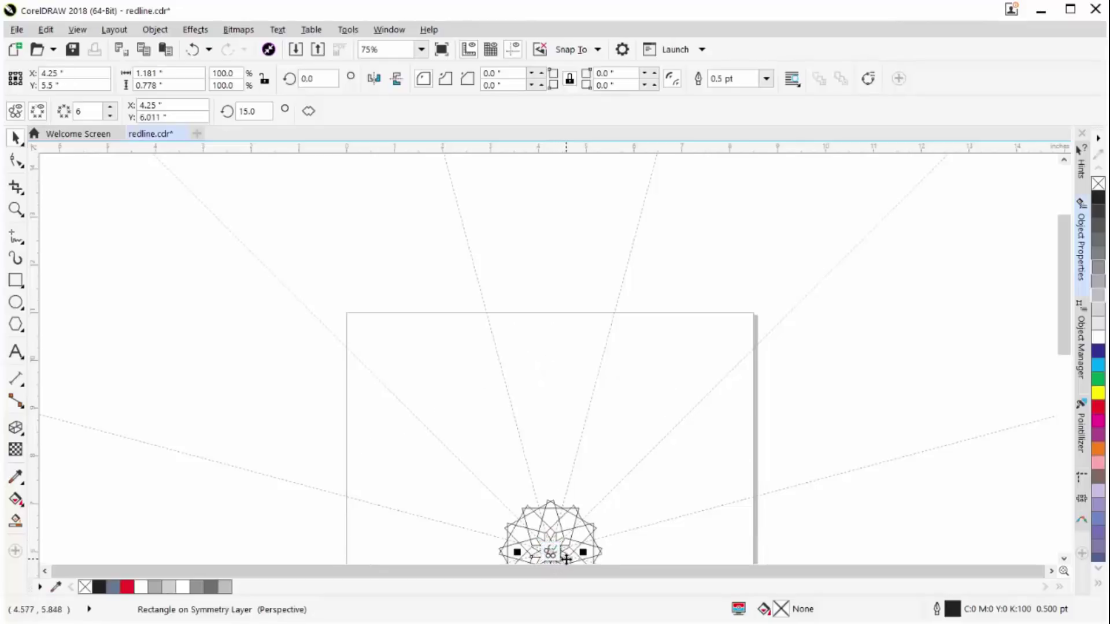
scroll(566, 559, down, 1)
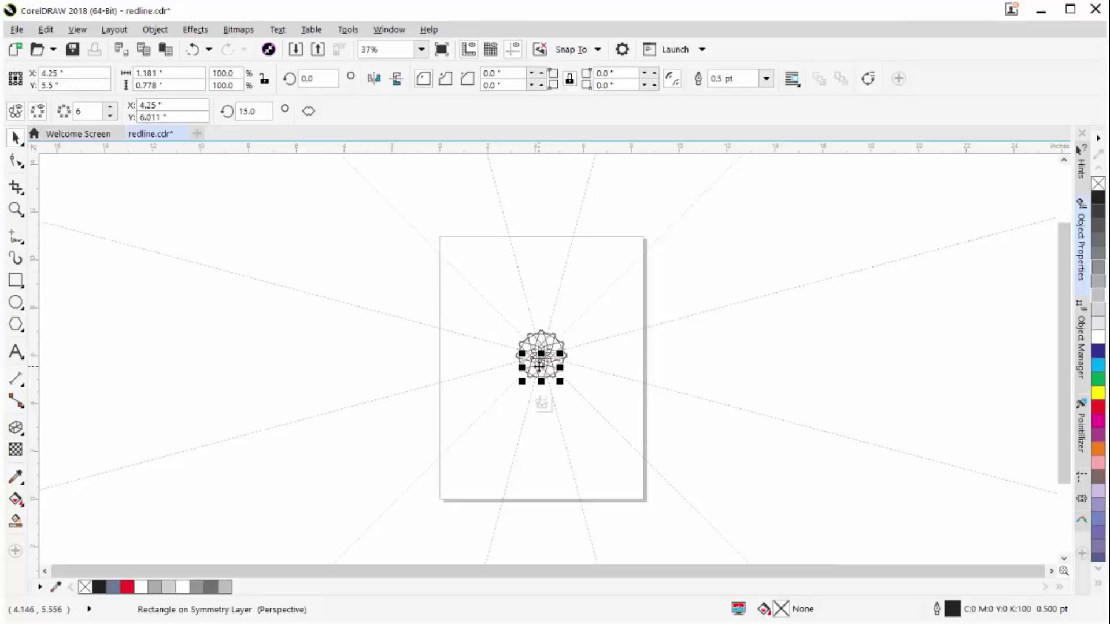
drag(538, 366, 547, 253)
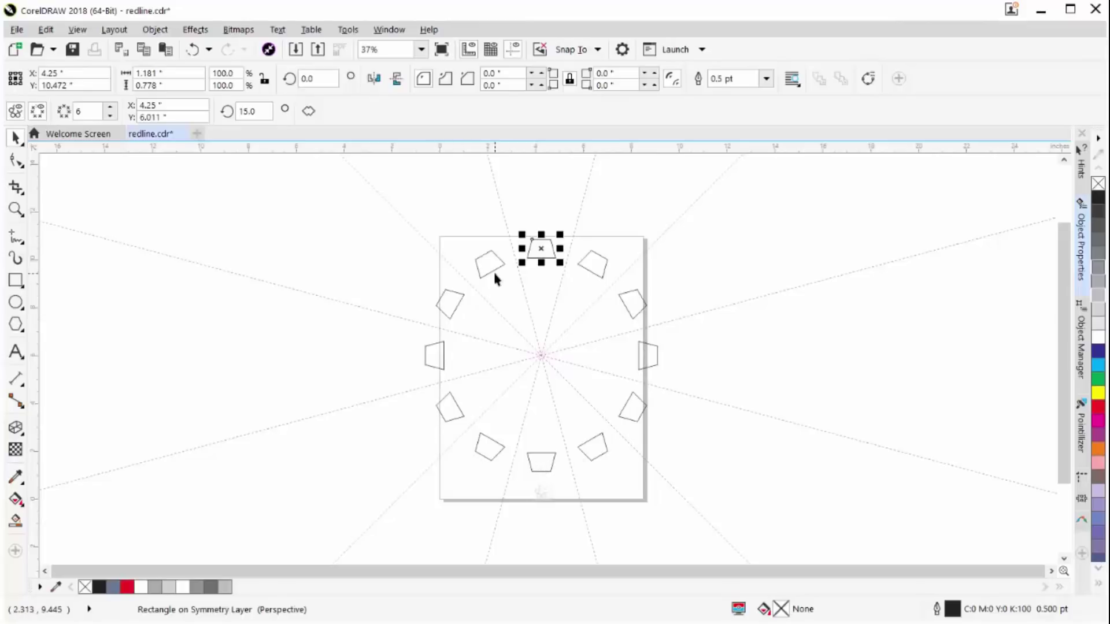
Break the symmetry link, scale the ring to 79.1% and centre it at 4.25", 5.5"
click(542, 492)
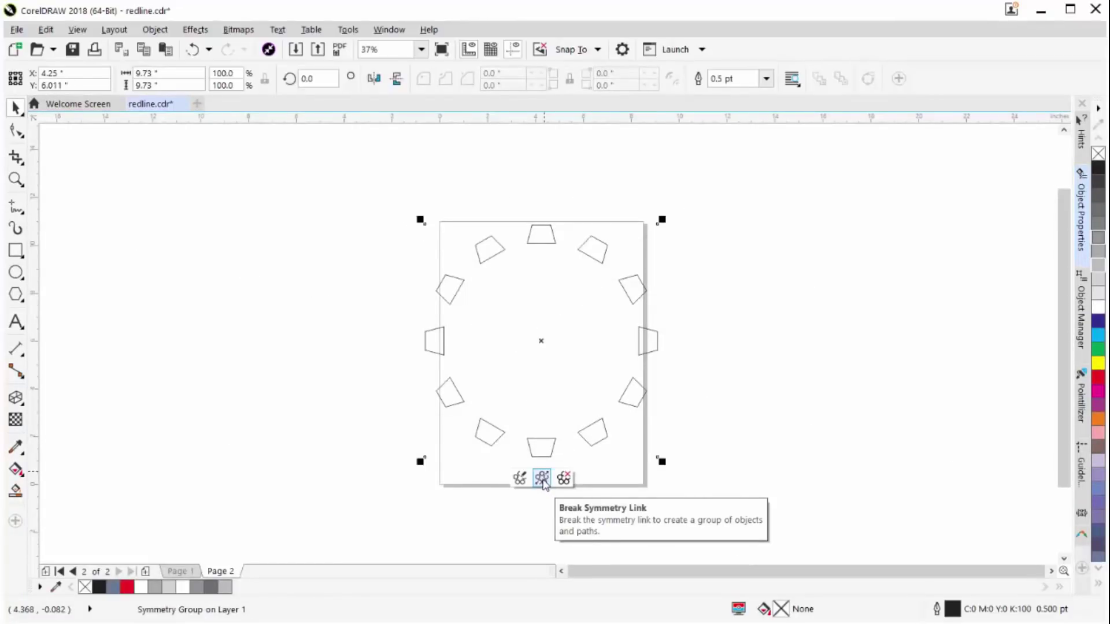
click(542, 479)
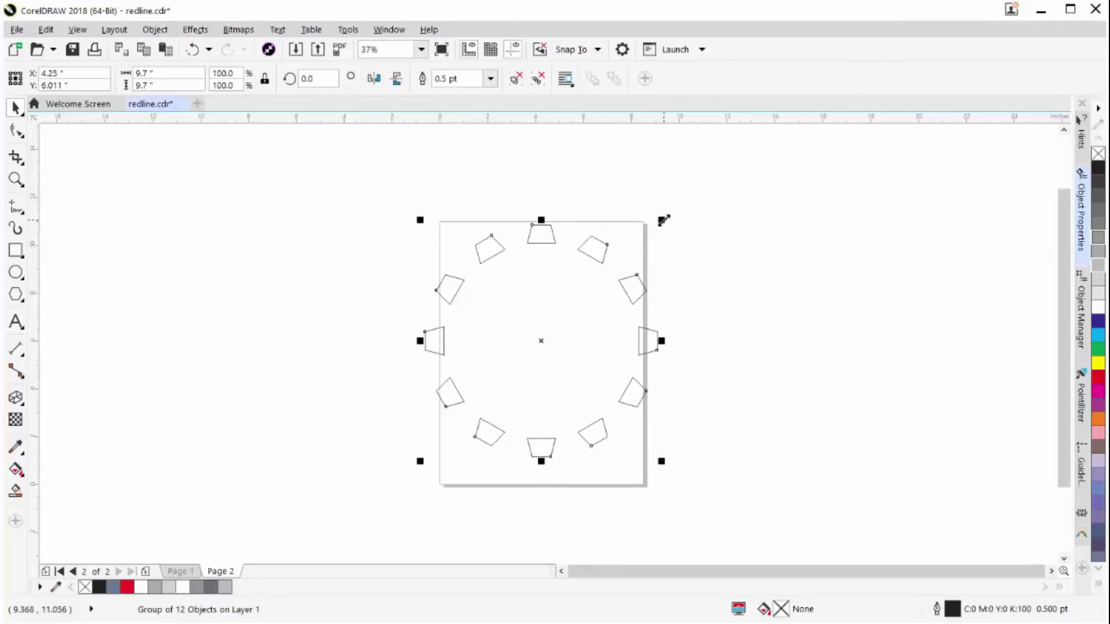
drag(663, 220, 616, 268)
drag(519, 367, 543, 353)
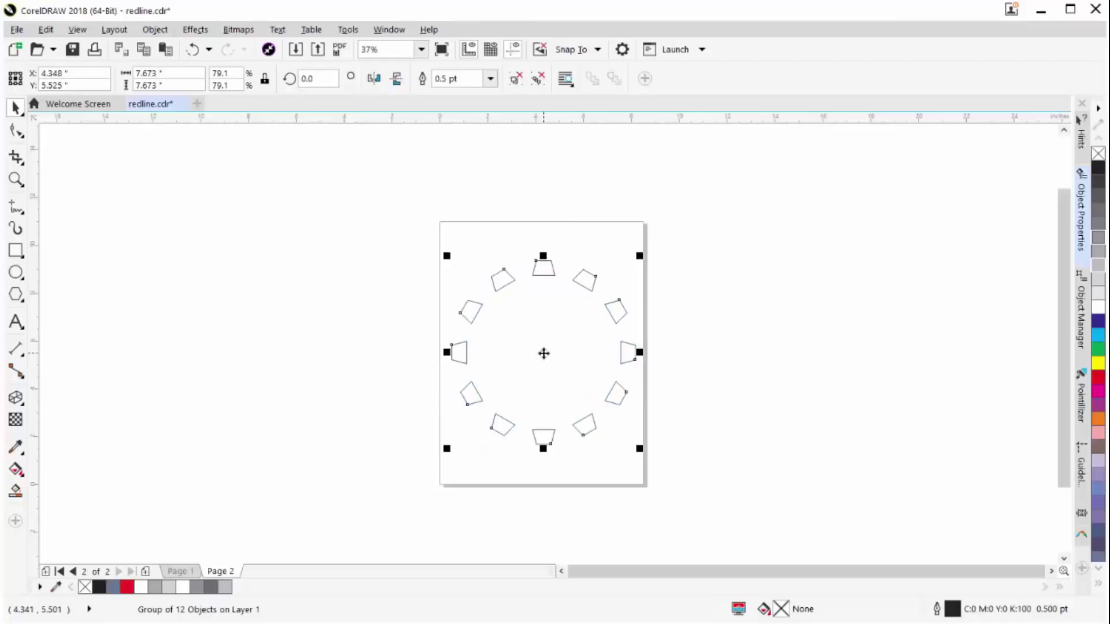
key(p)
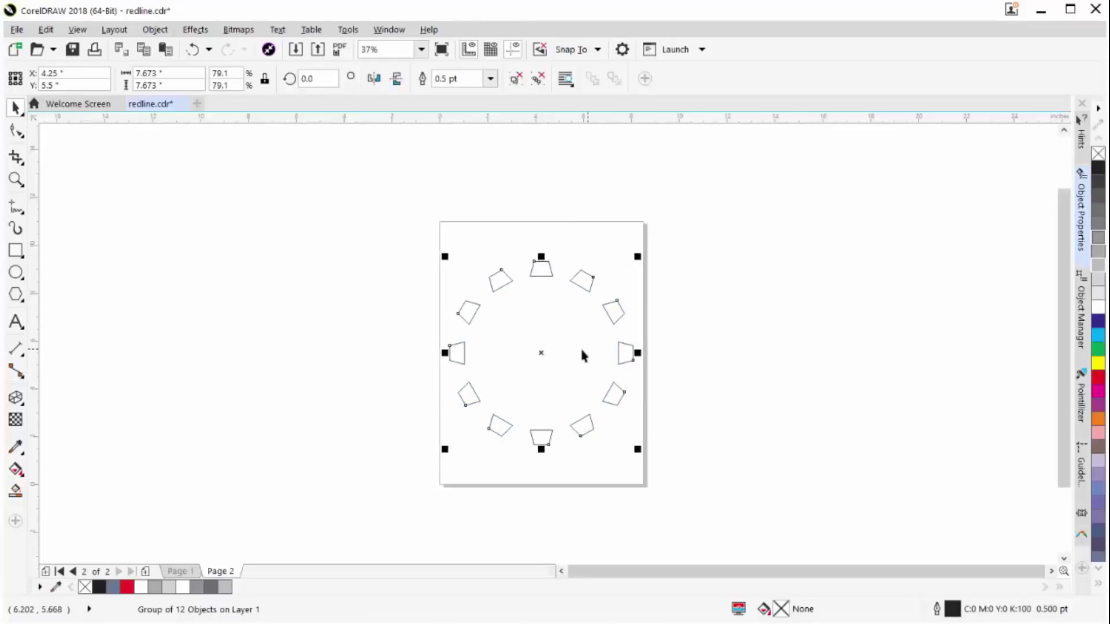
Draw a centred 6.681" circle meeting the teeth, plus a concentric 5.626" copy inside
click(15, 276)
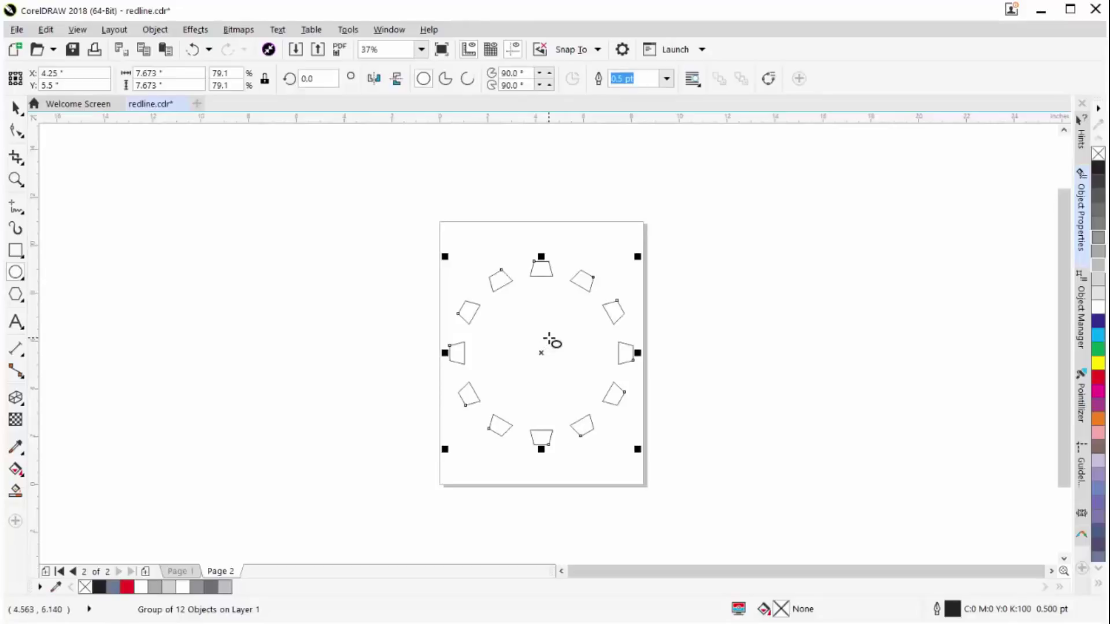
drag(549, 340, 585, 416)
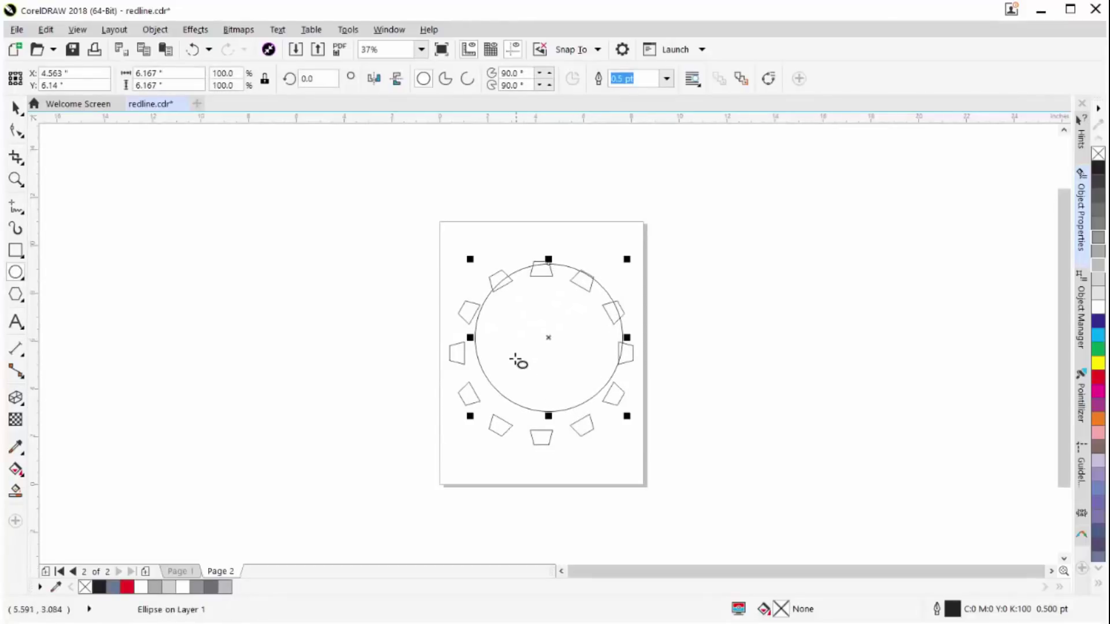
key(p)
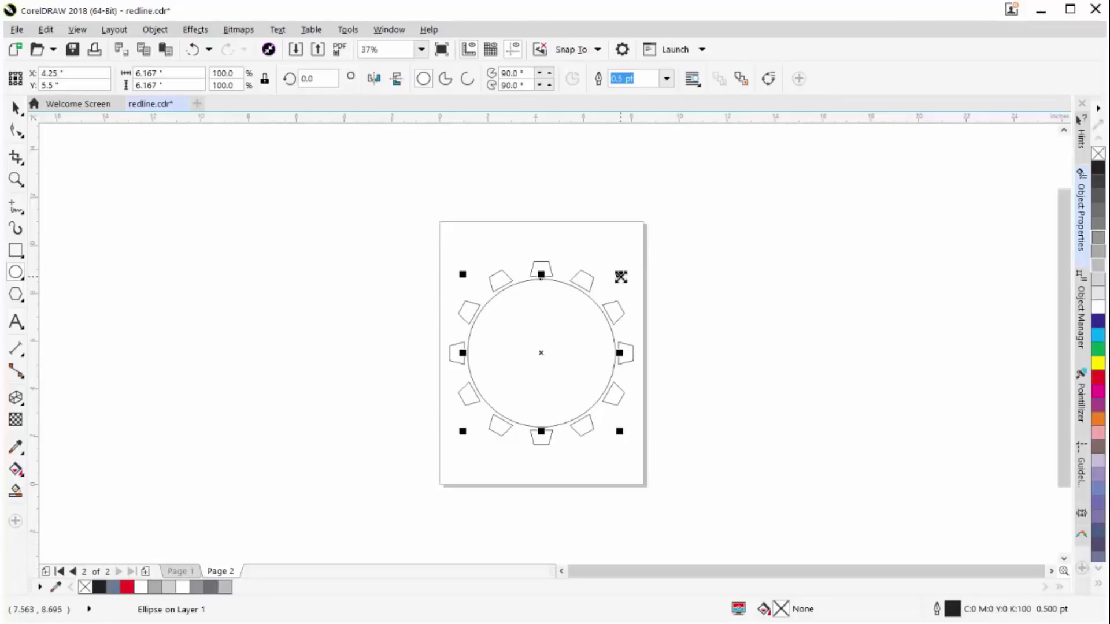
drag(621, 277, 627, 268)
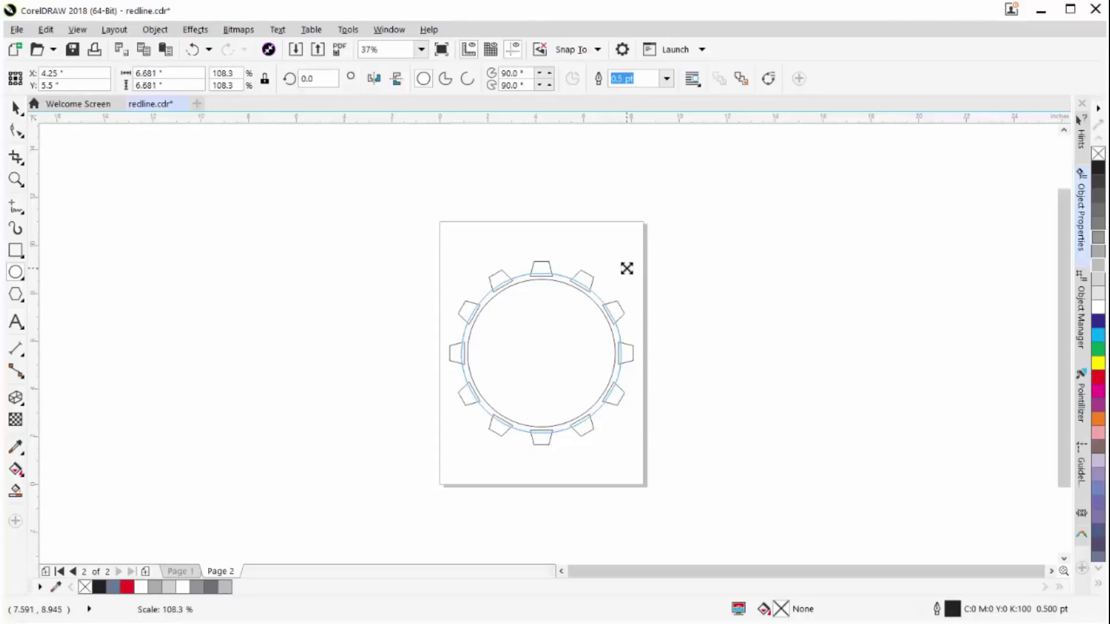
drag(626, 268, 627, 268)
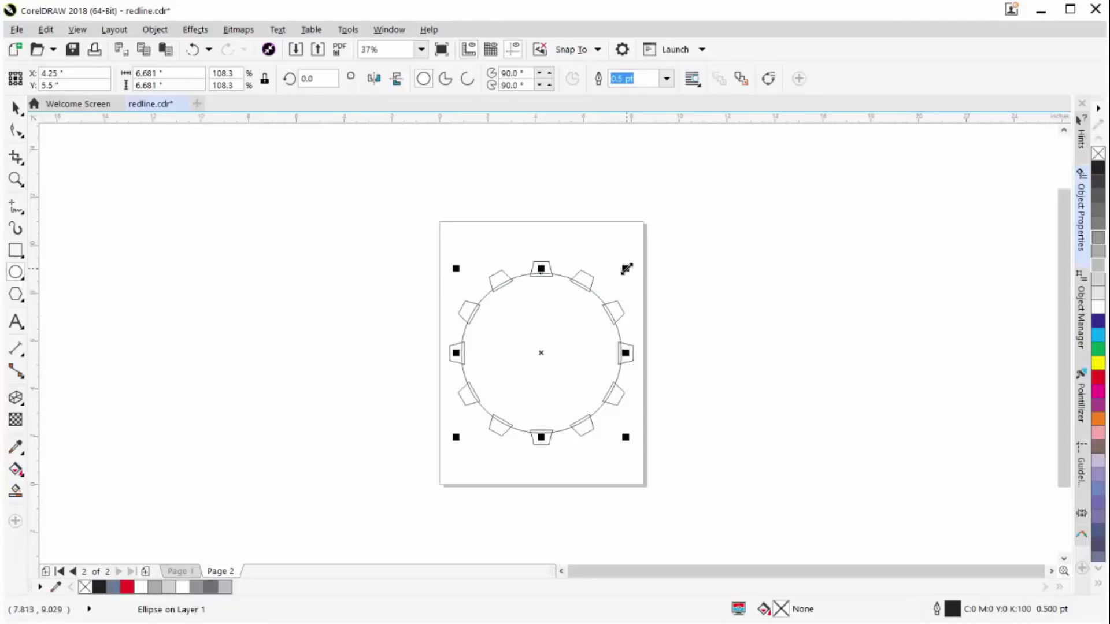
drag(627, 268, 617, 283)
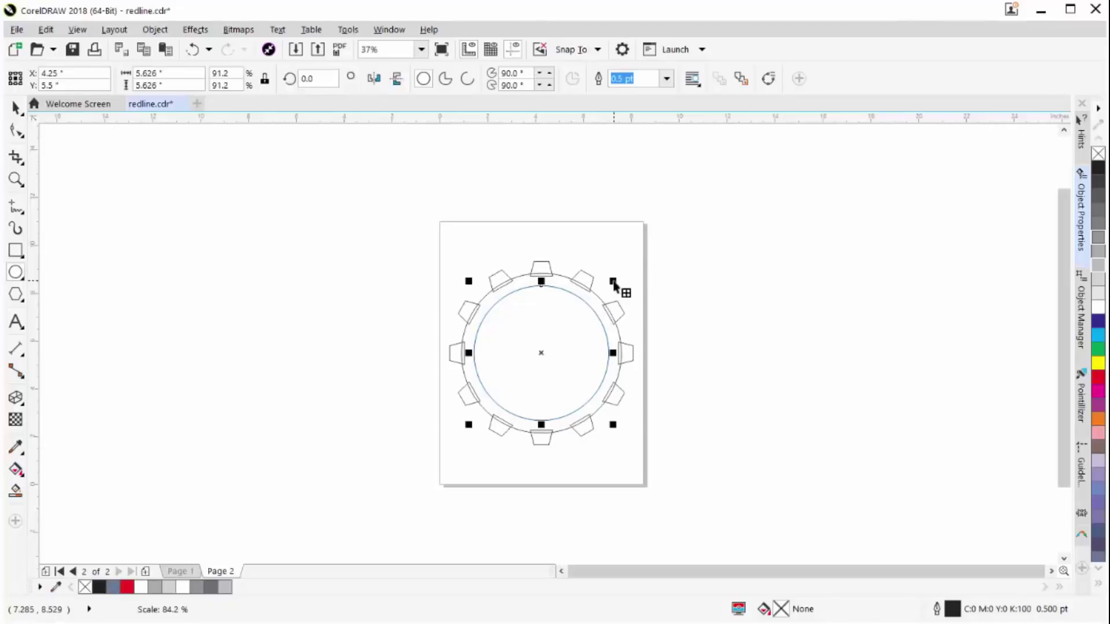
Weld the outer circle and trapezoid teeth into one gear curve, after trying and undoing Combine
click(15, 108)
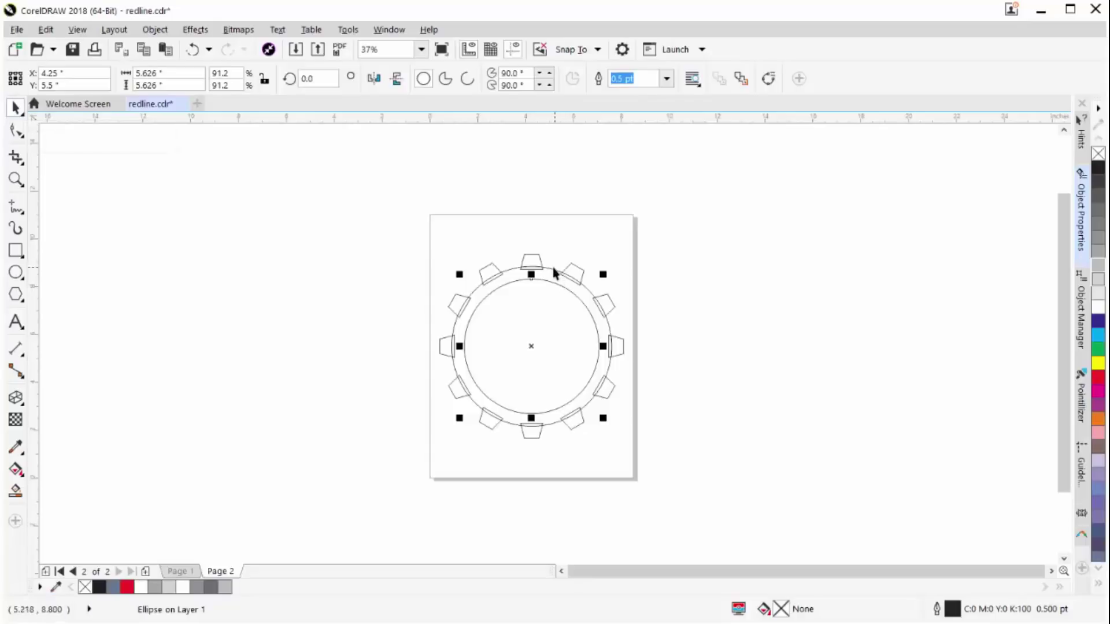
shift+click(550, 268)
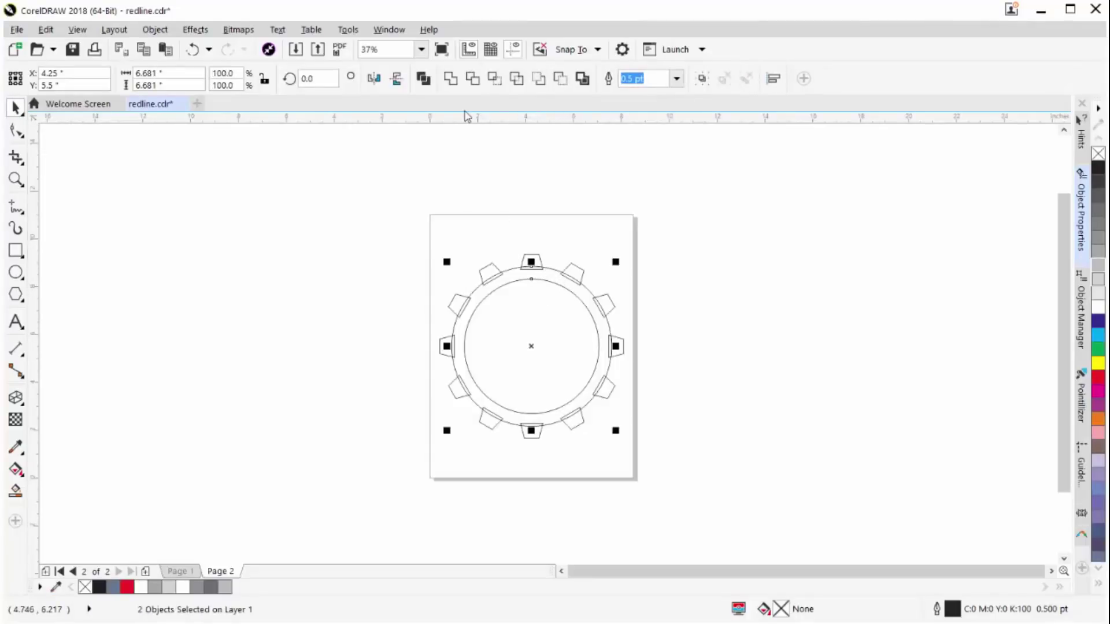
click(424, 79)
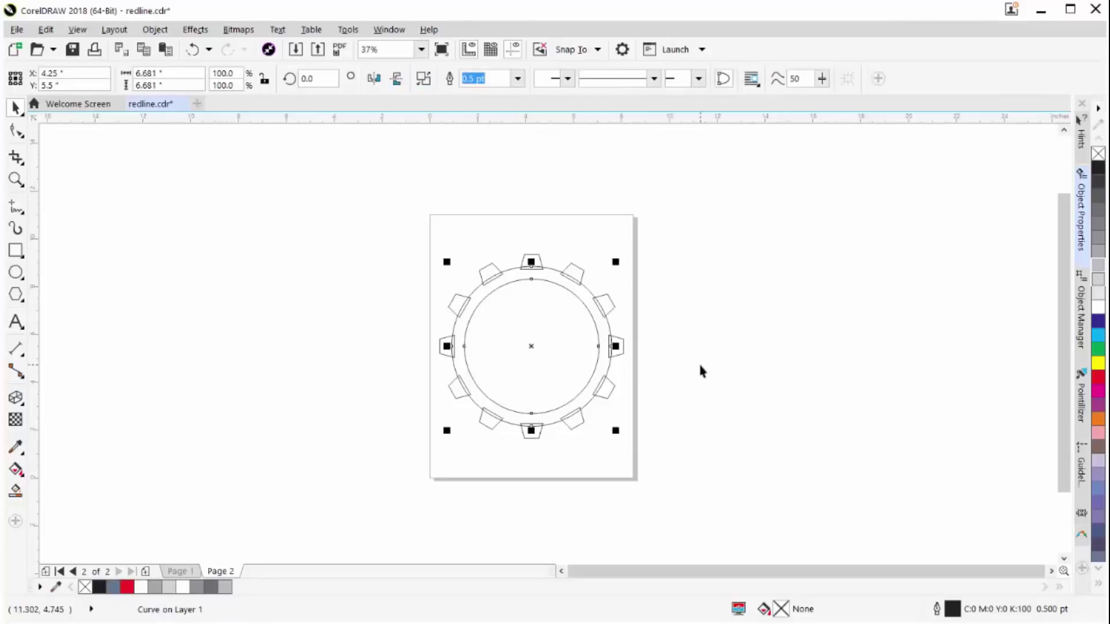
key(ctrl+z)
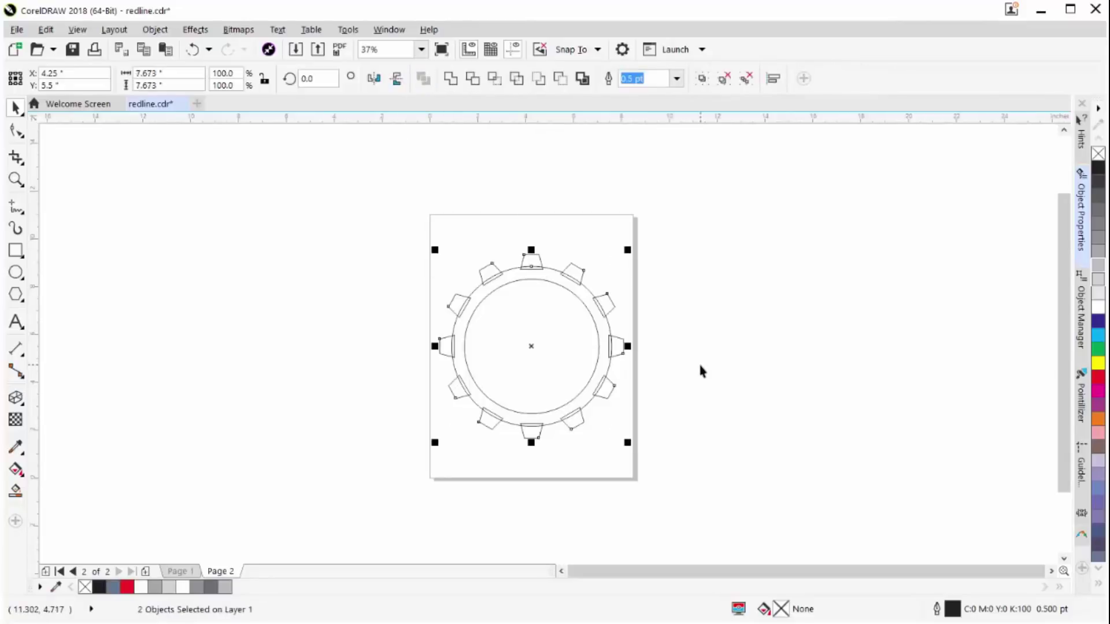
click(451, 81)
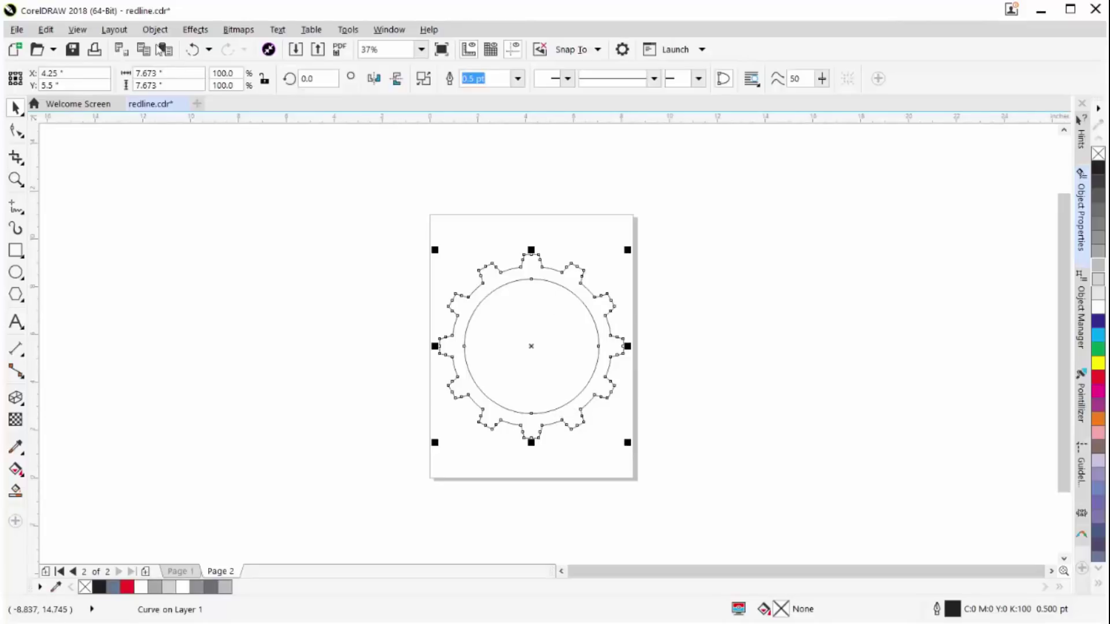
Paste a copy of the gear onto Page 1 beside the logo with a 1.5 pt outline
click(144, 51)
click(180, 572)
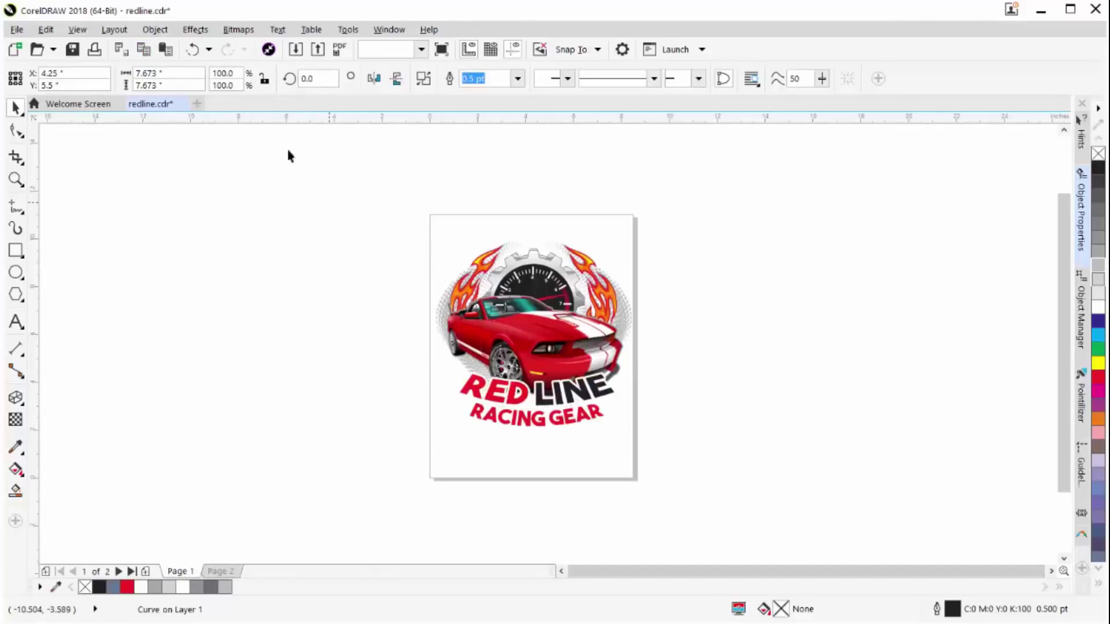
click(168, 51)
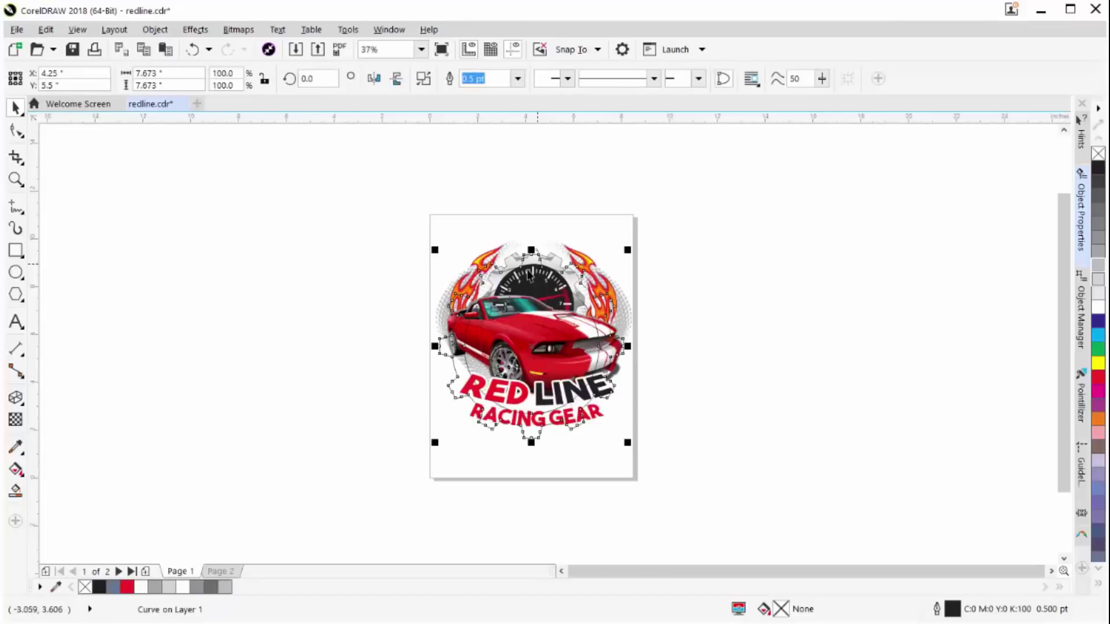
drag(557, 263, 751, 268)
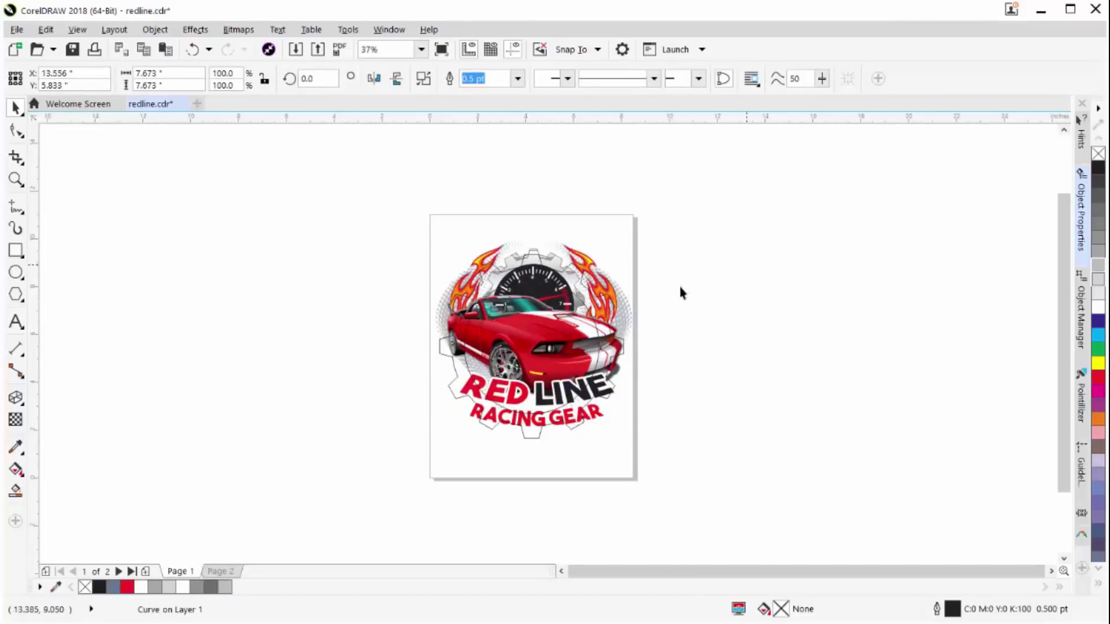
text(1.5)
key(Return)
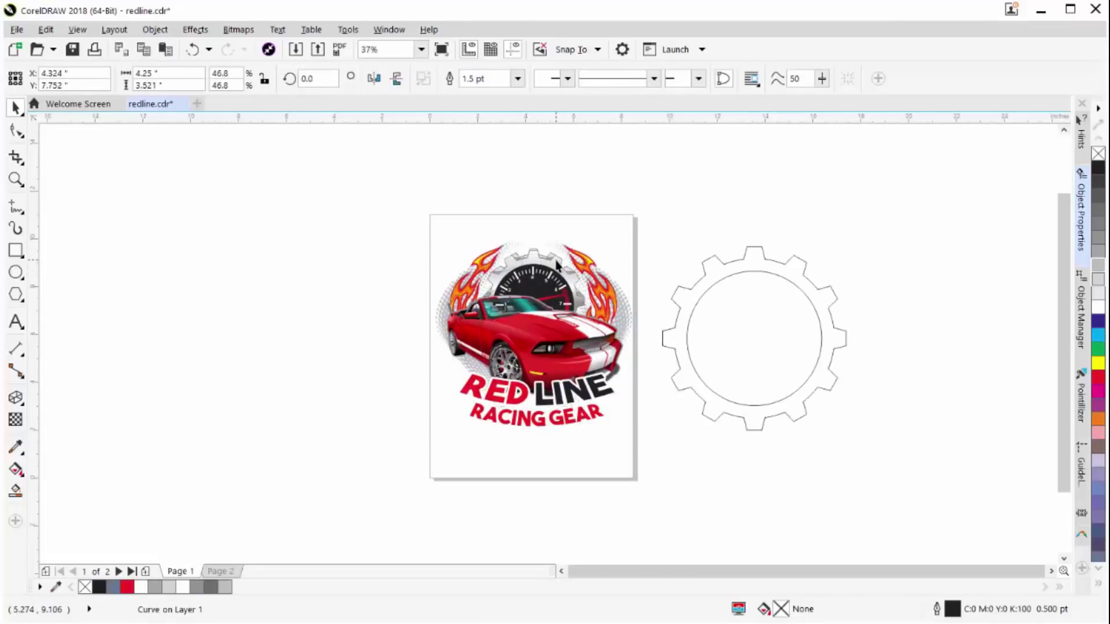
click(555, 263)
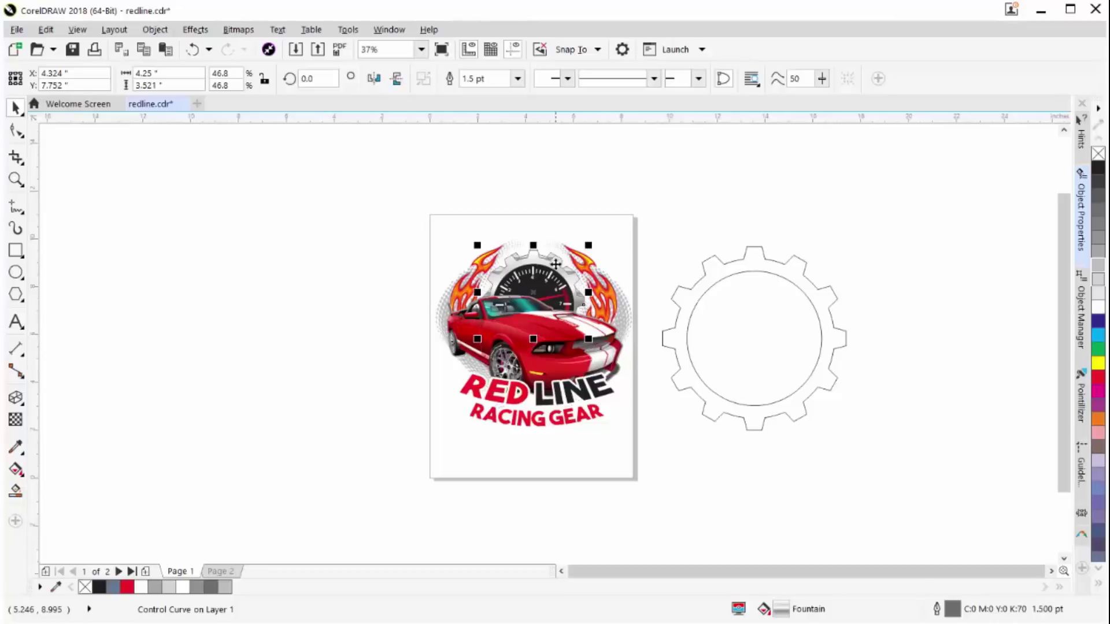
Copy all properties from the logo's gear onto the new gear for its silver fountain fill
drag(556, 264, 694, 296)
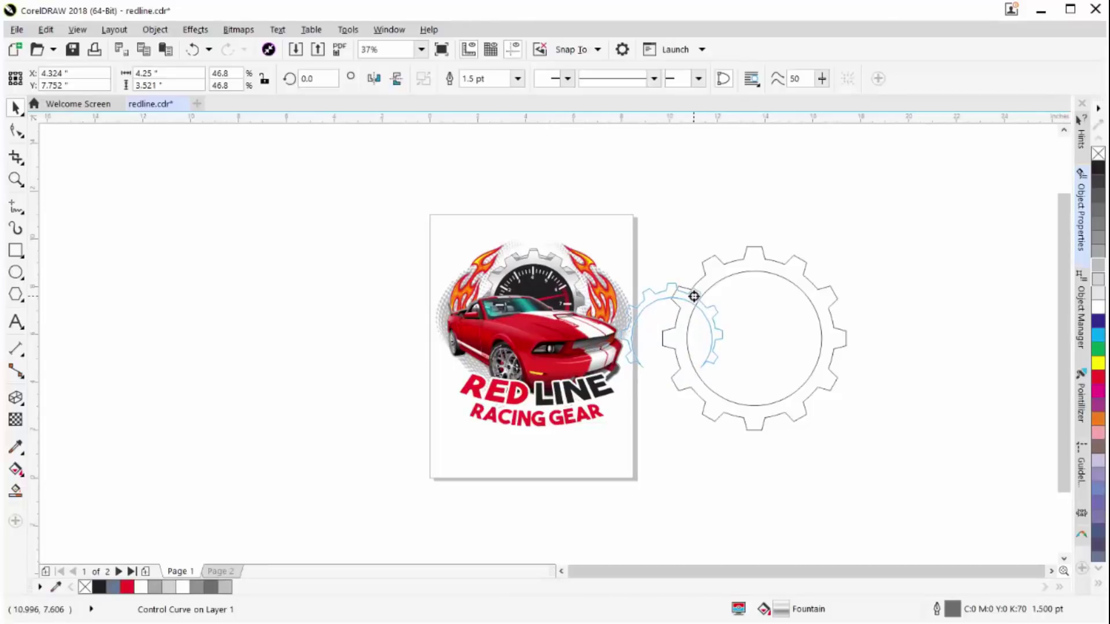
drag(693, 296, 694, 297)
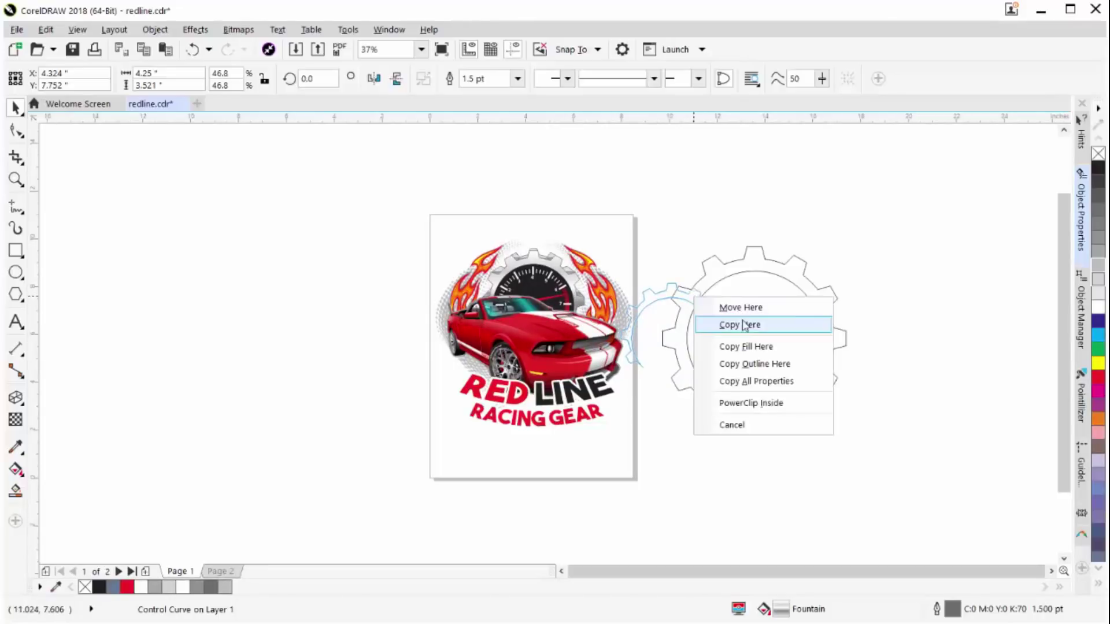
click(756, 382)
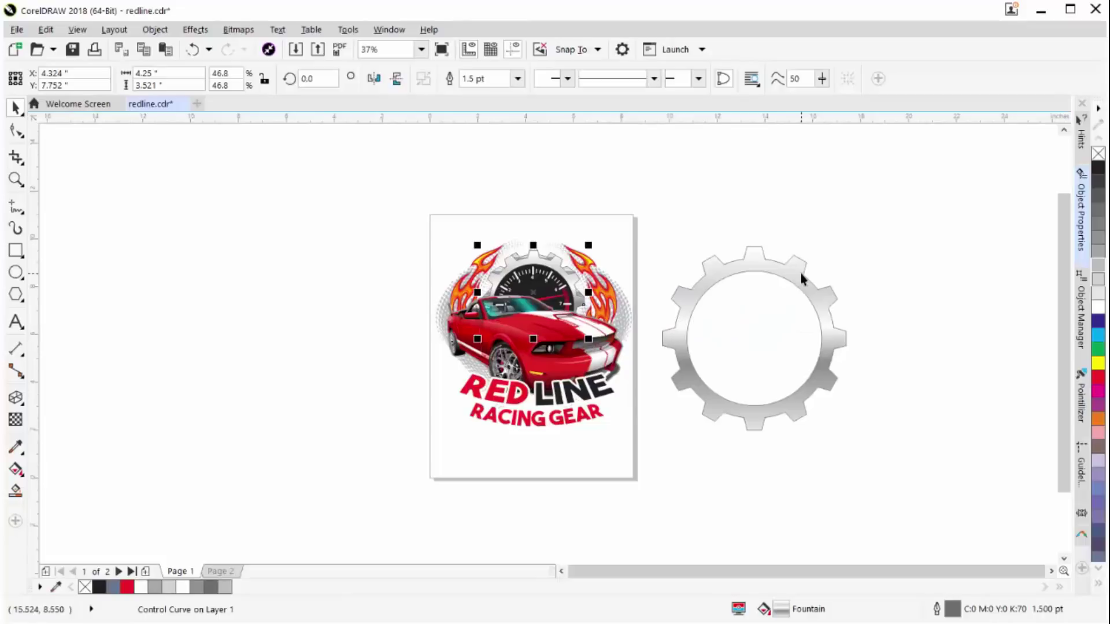
click(532, 256)
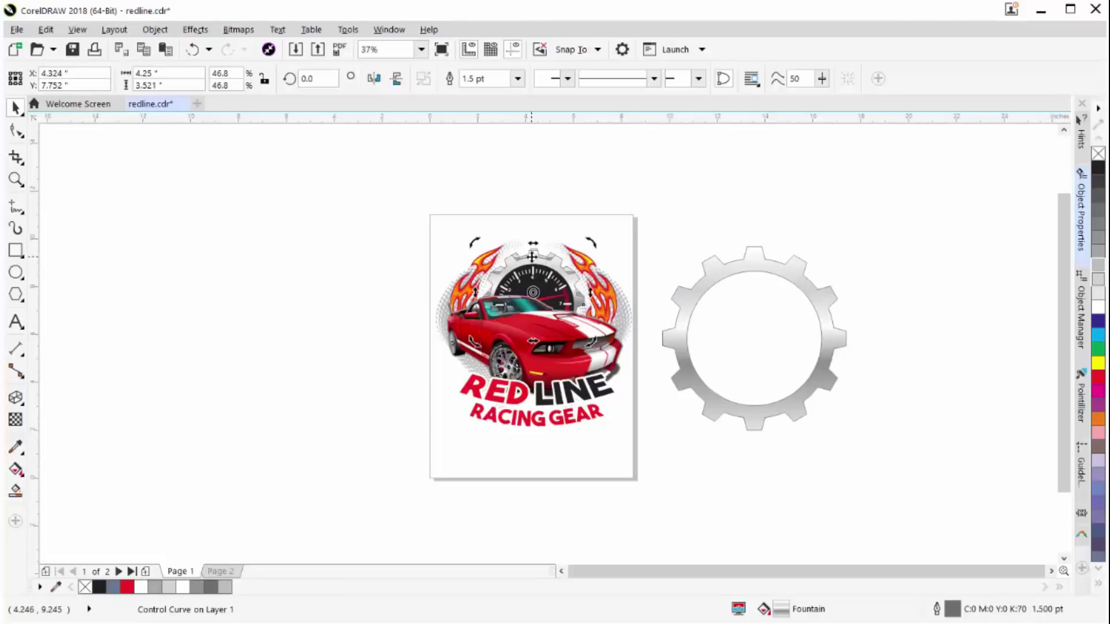
Delete the logo's original gear and extrude the new gear to a depth of 20
key(Delete)
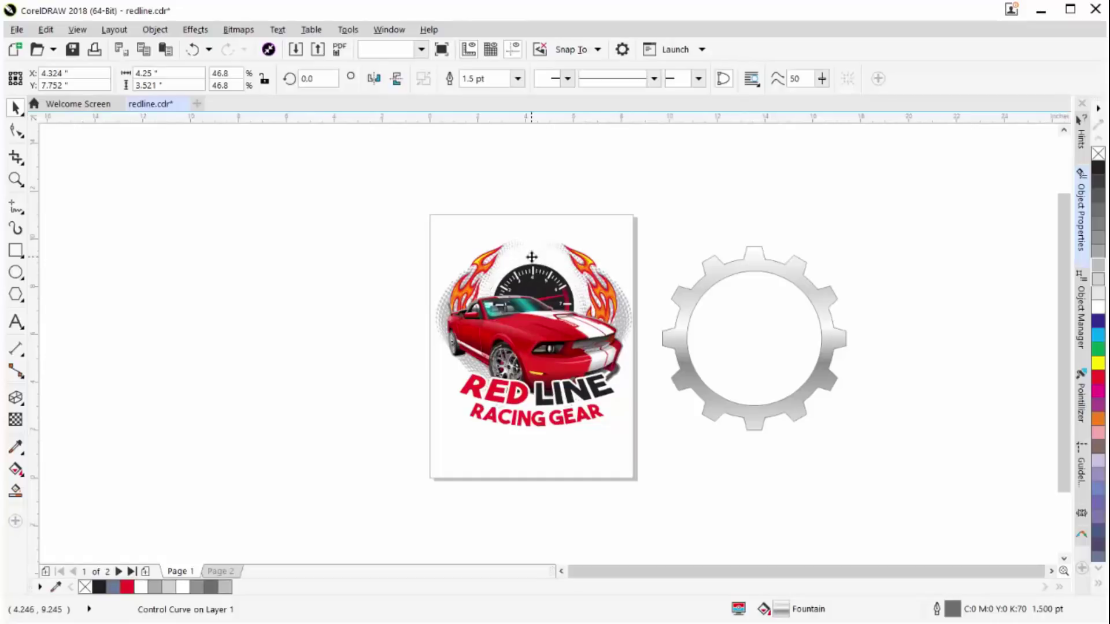
click(21, 401)
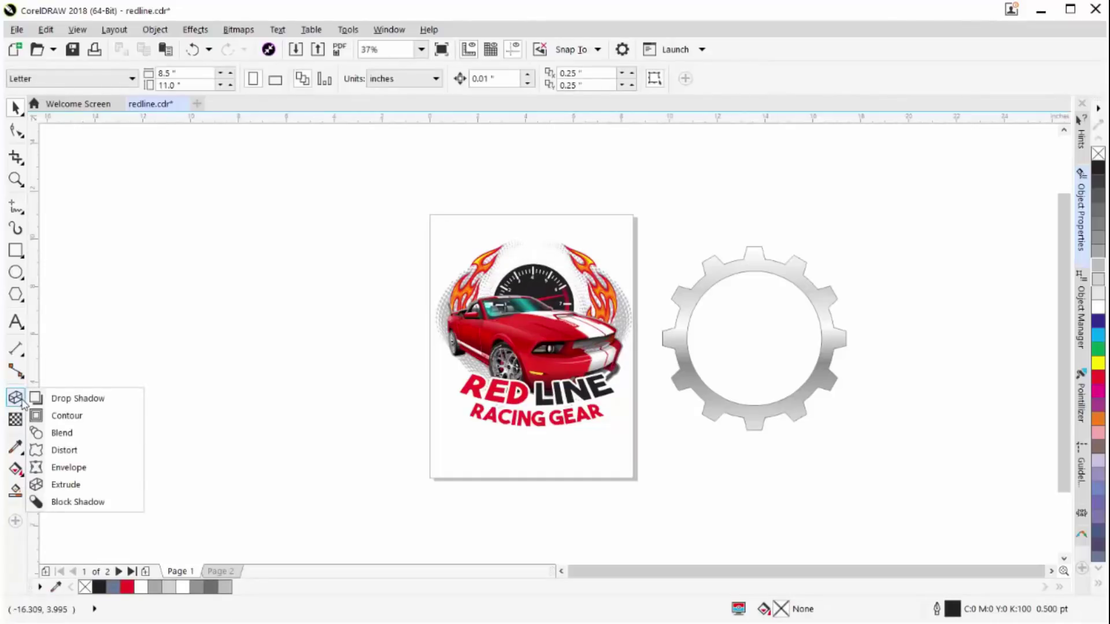
click(72, 485)
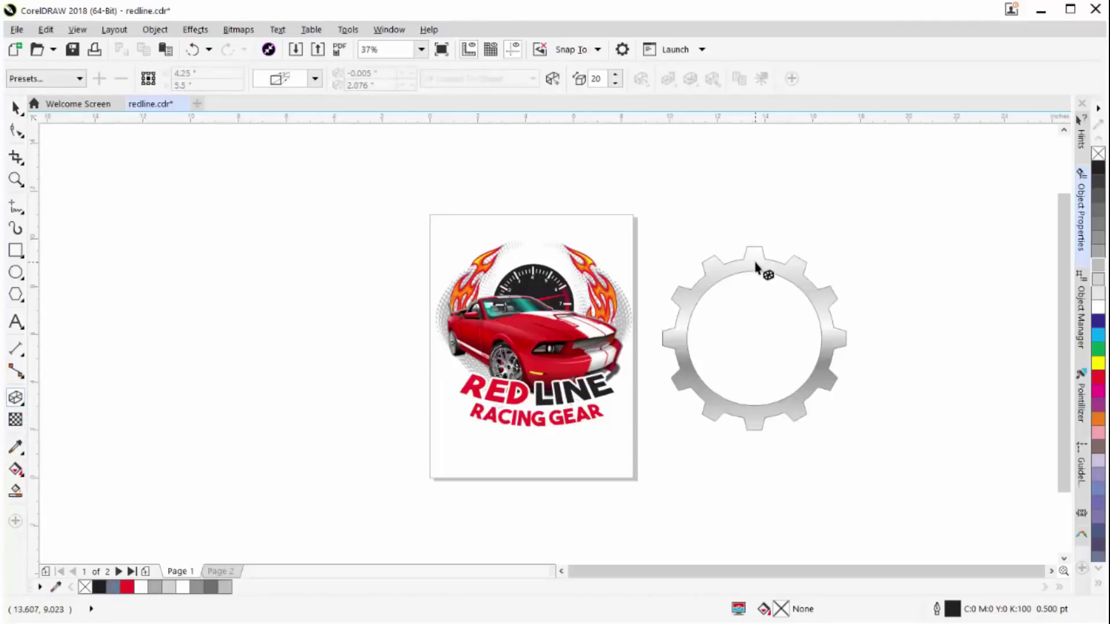
scroll(756, 268, up, 2)
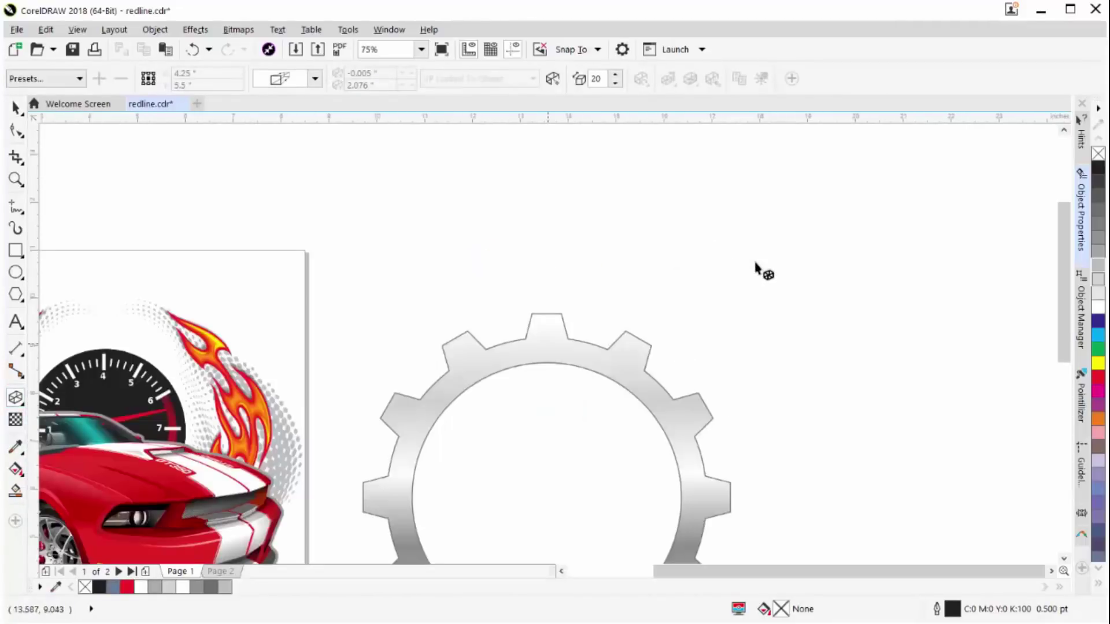
click(545, 339)
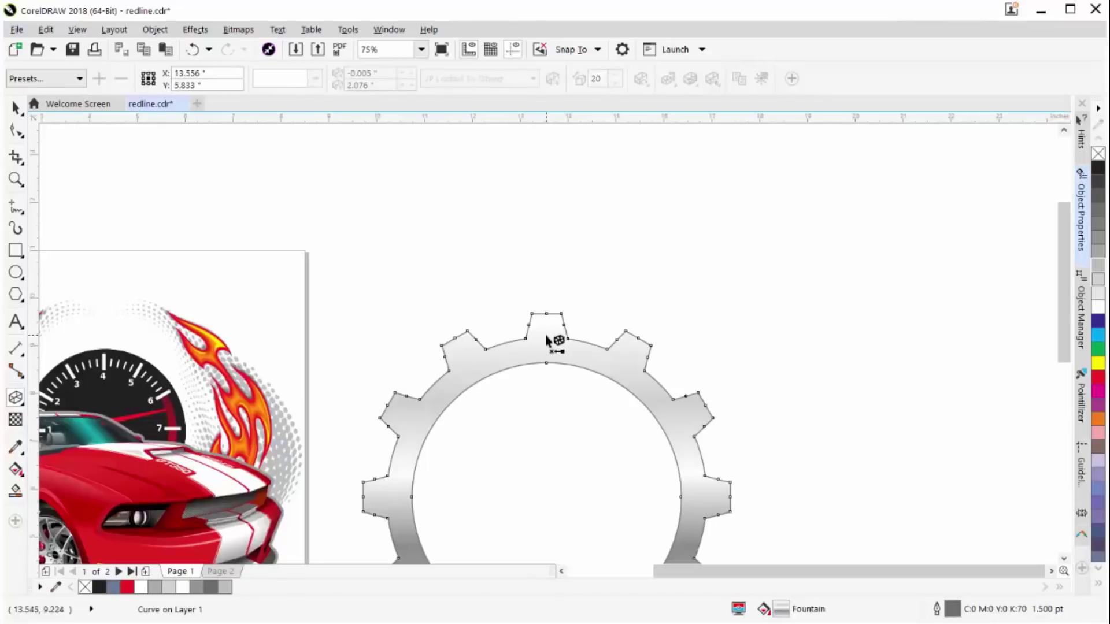
drag(550, 329, 547, 291)
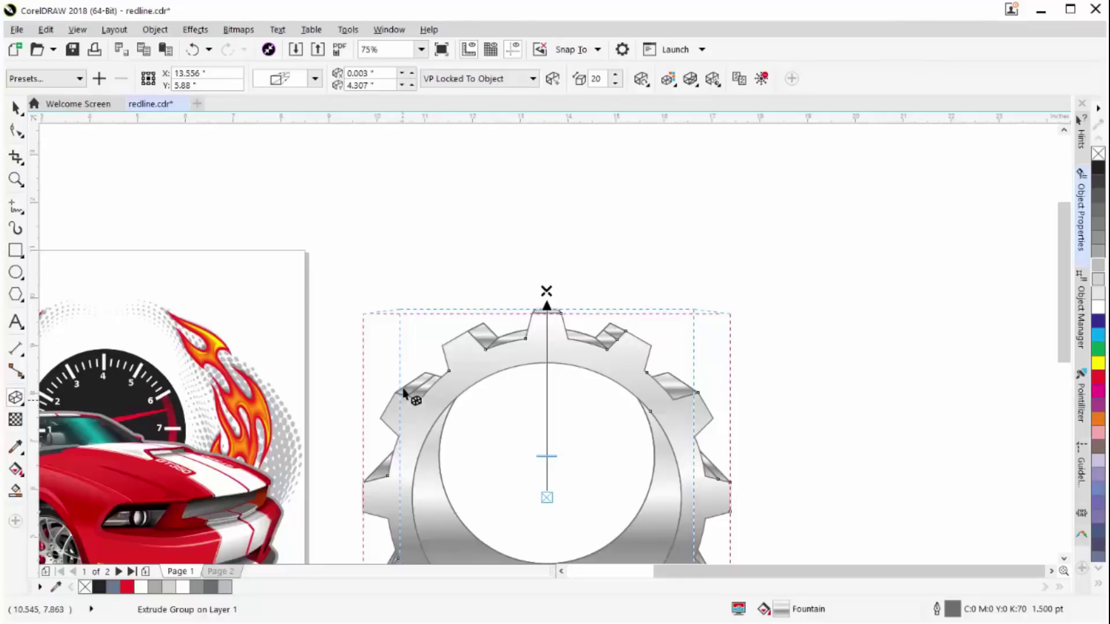
Delete the stray nodes in the gear's teeth with the Shape tool, cutting the outline from 88 to 85 nodes
click(17, 131)
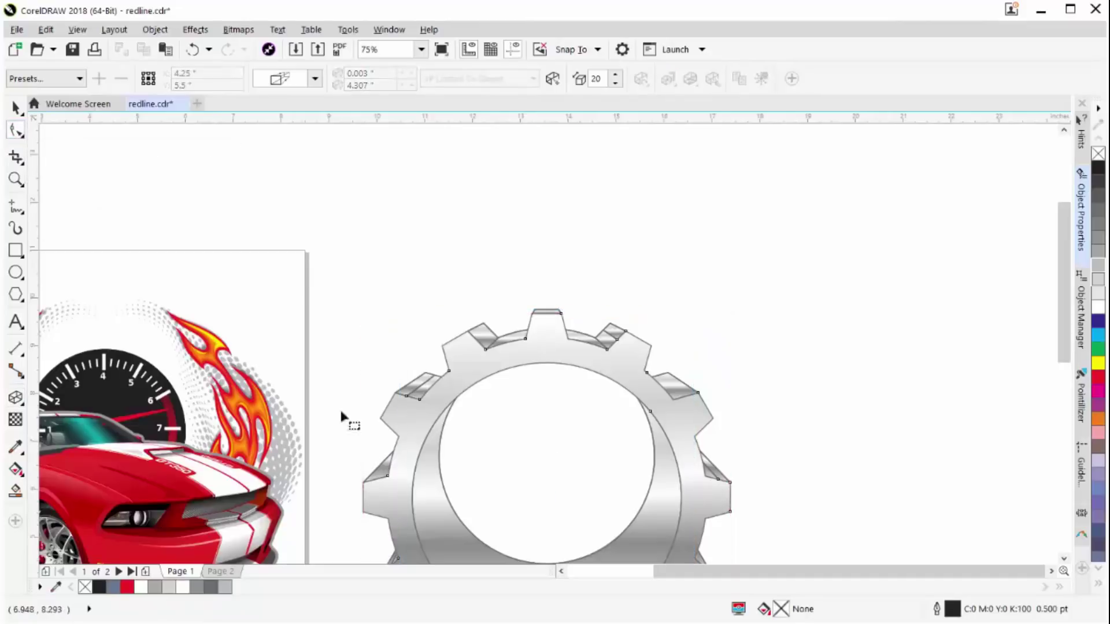
click(407, 398)
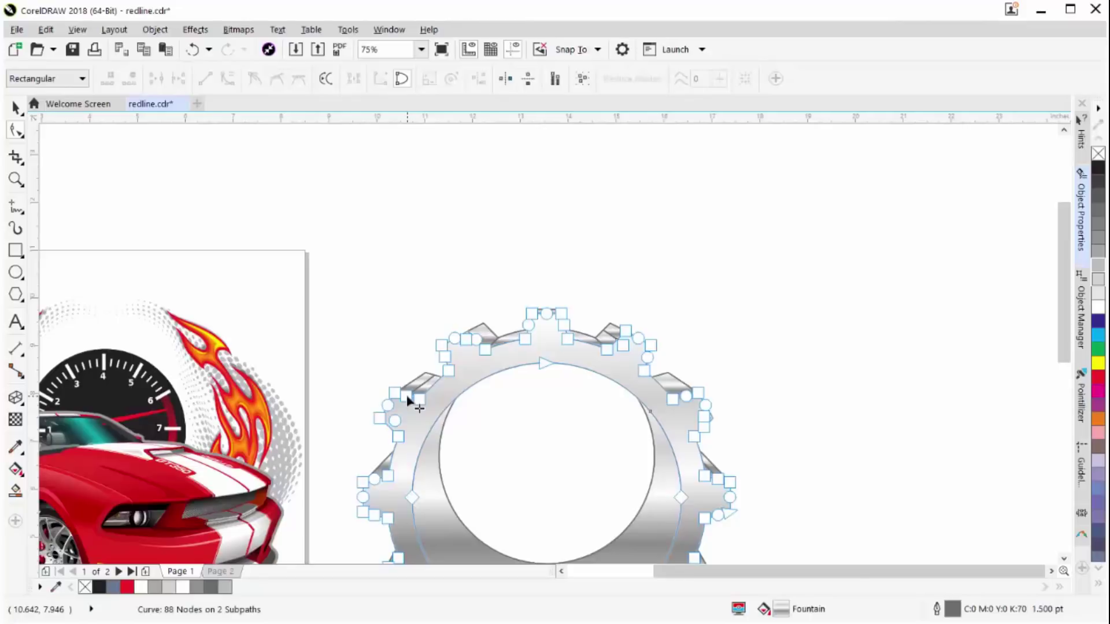
double_click(407, 396)
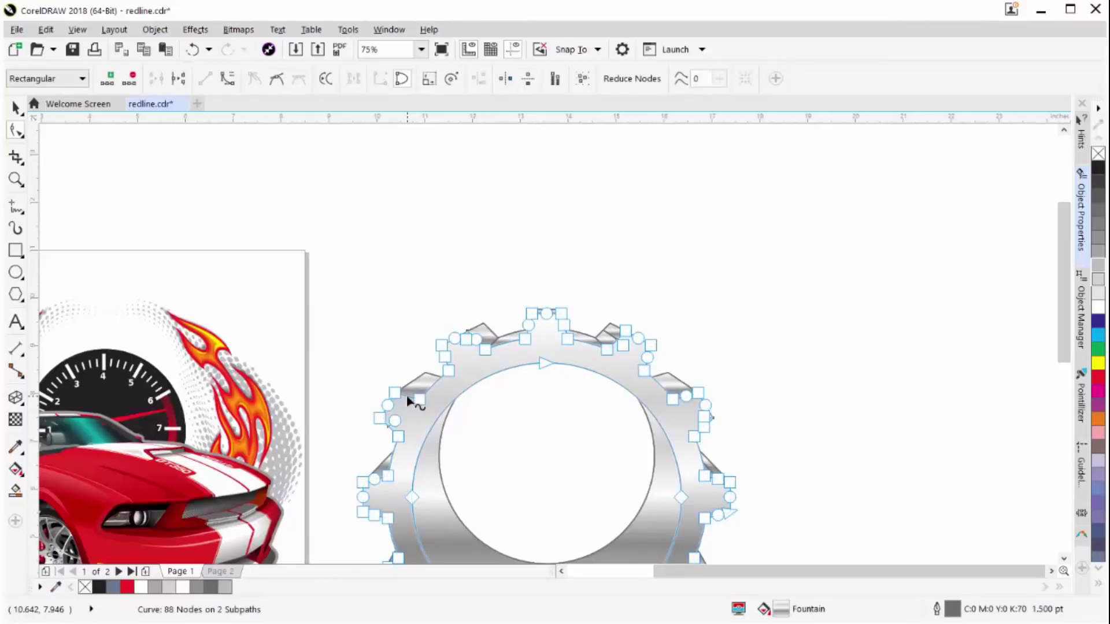
scroll(471, 345, up, 2)
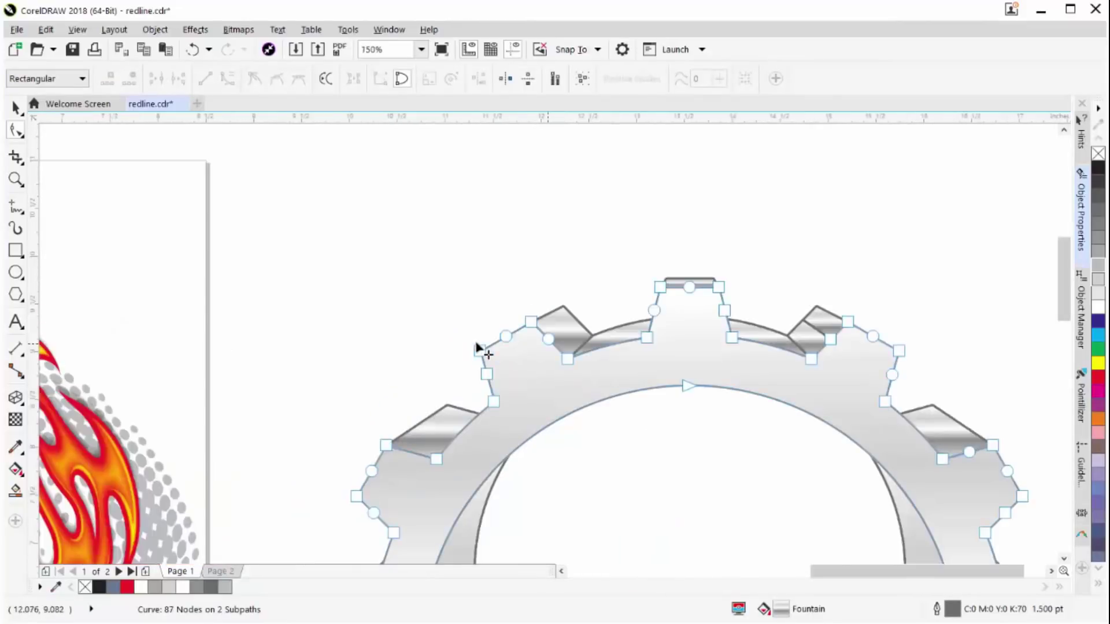
double_click(830, 340)
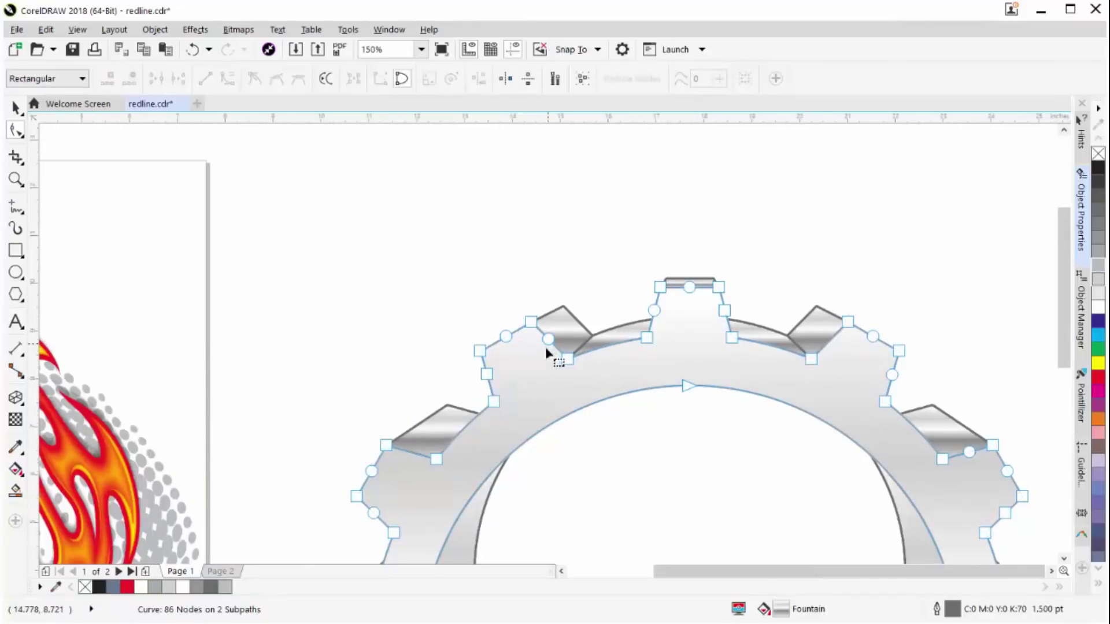
scroll(546, 370, down, 2)
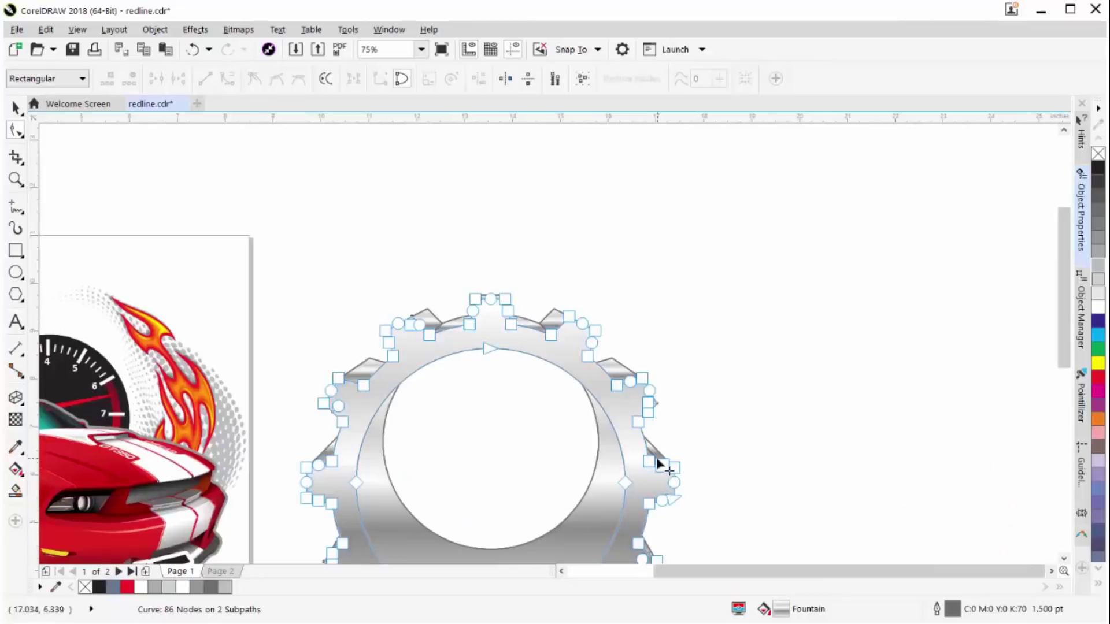
scroll(659, 462, up, 2)
click(551, 365)
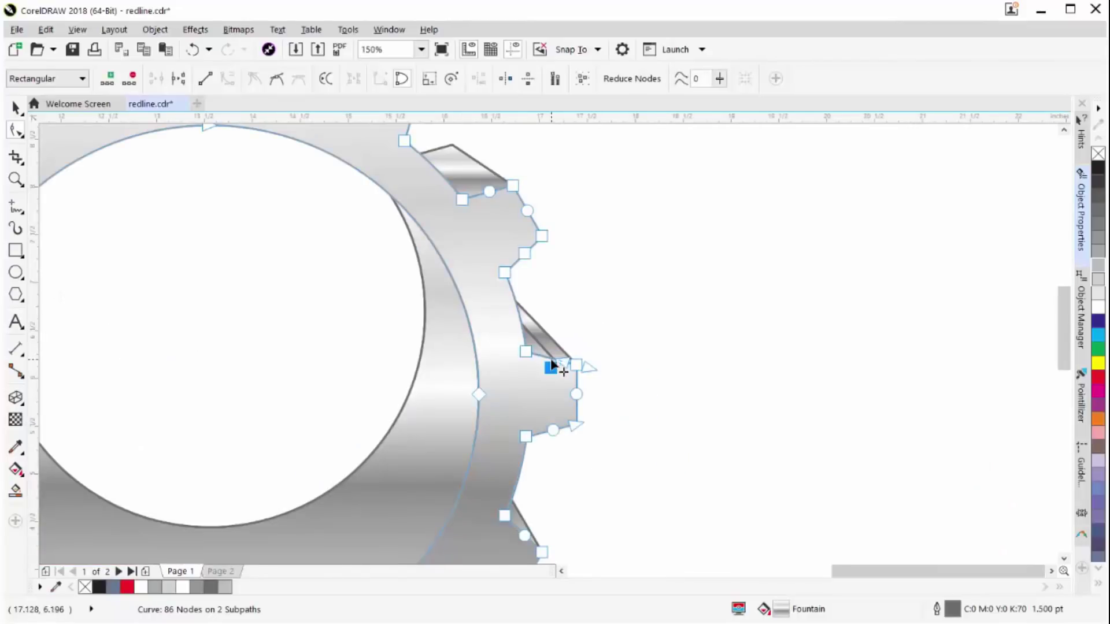
key(Delete)
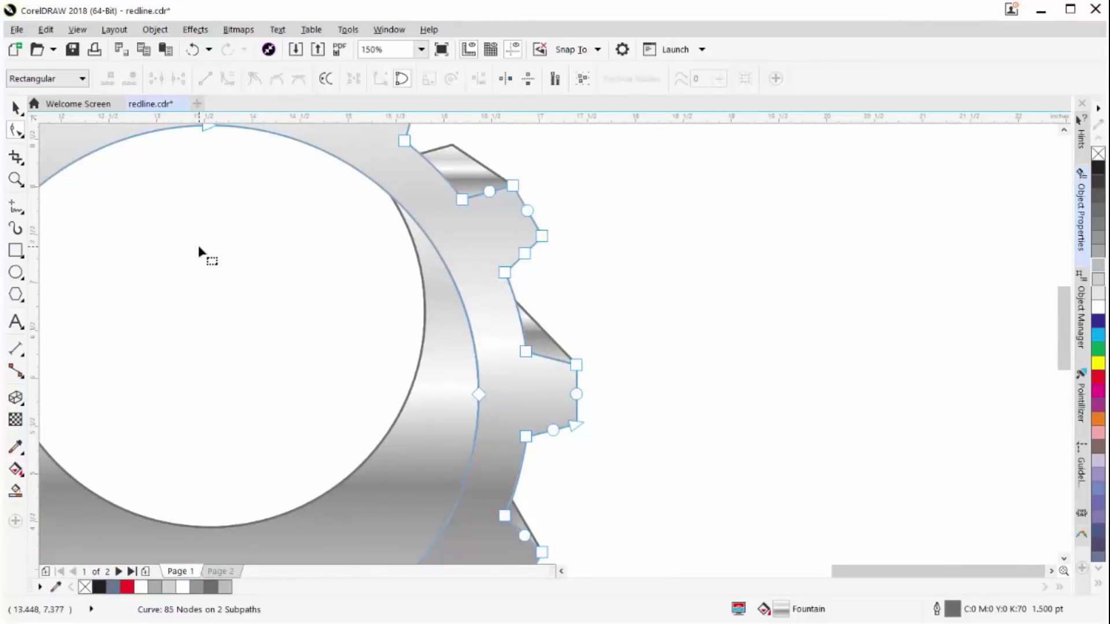
scroll(199, 253, down, 4)
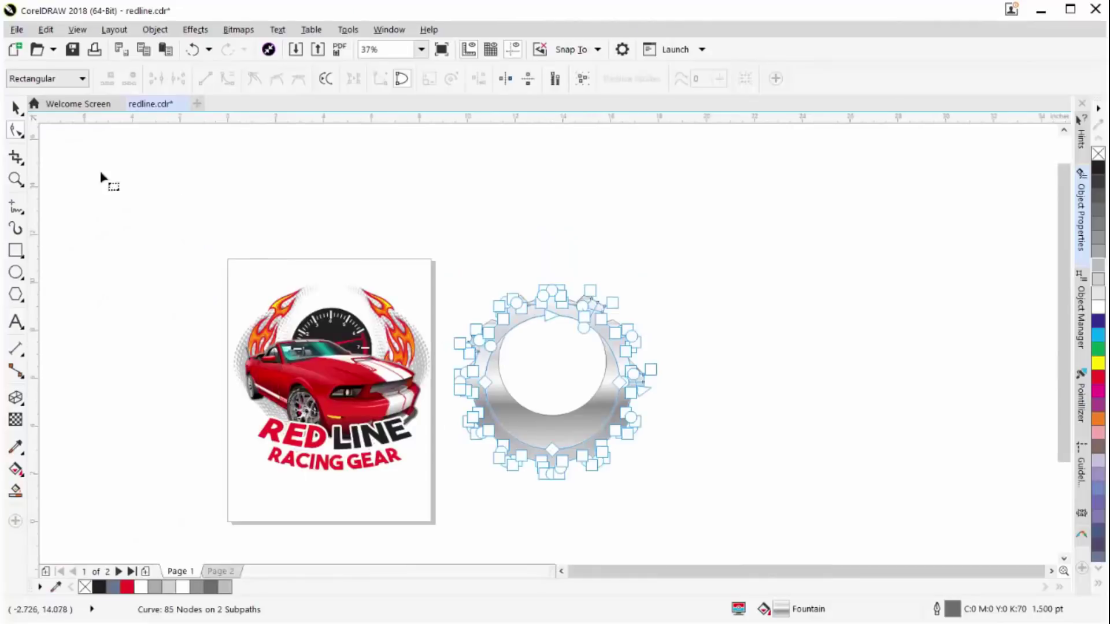
click(16, 108)
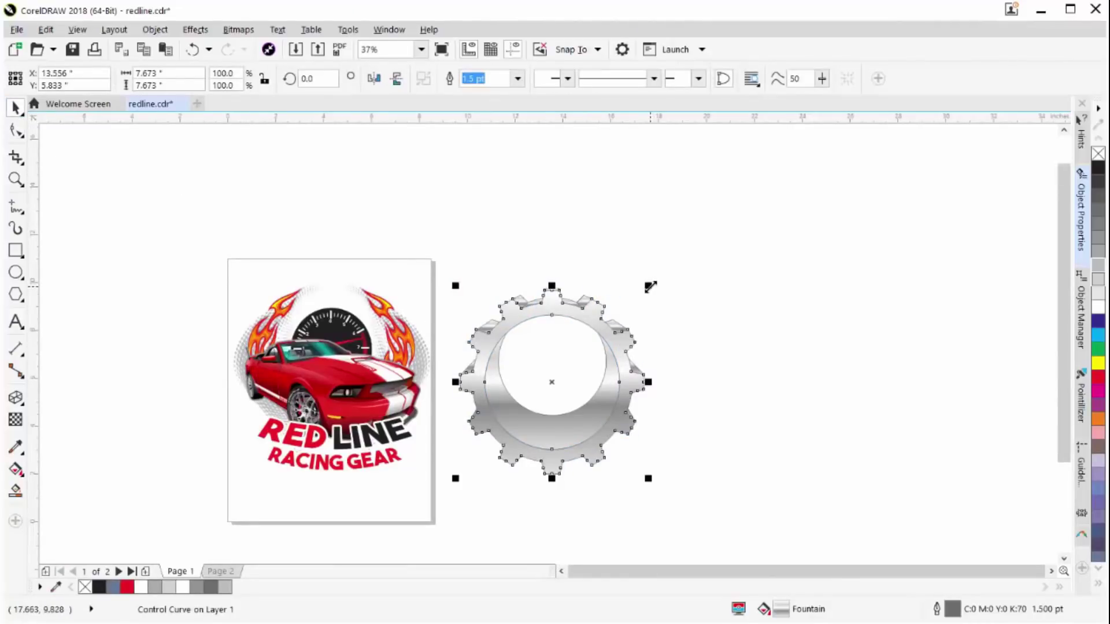
Scale the gear to about two-thirds size and position it over the tachometer
drag(650, 287, 585, 332)
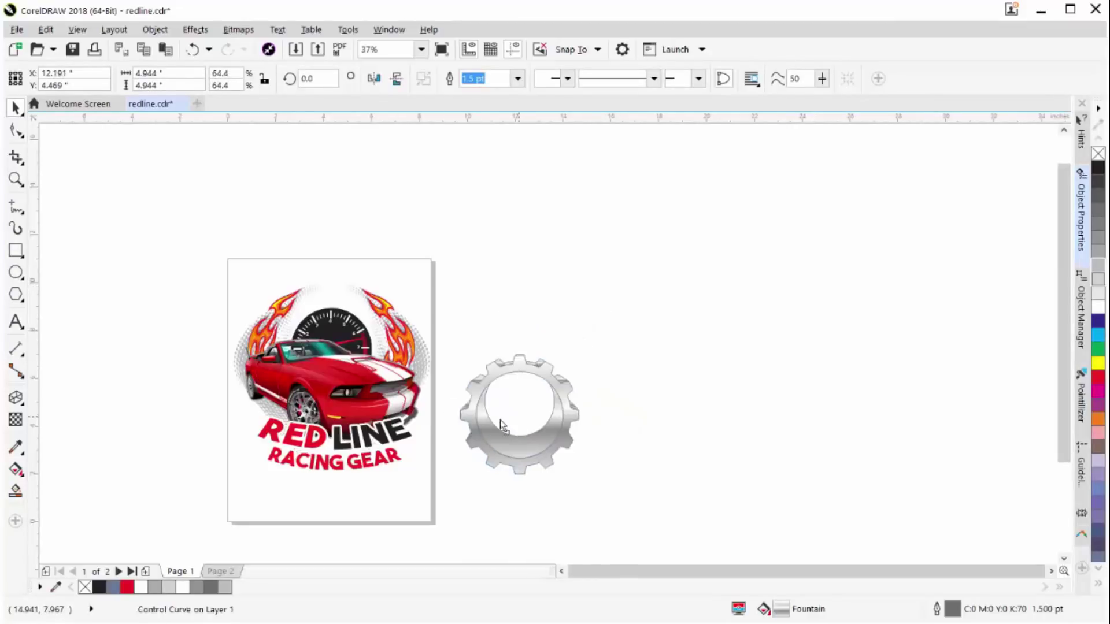
drag(500, 419, 336, 356)
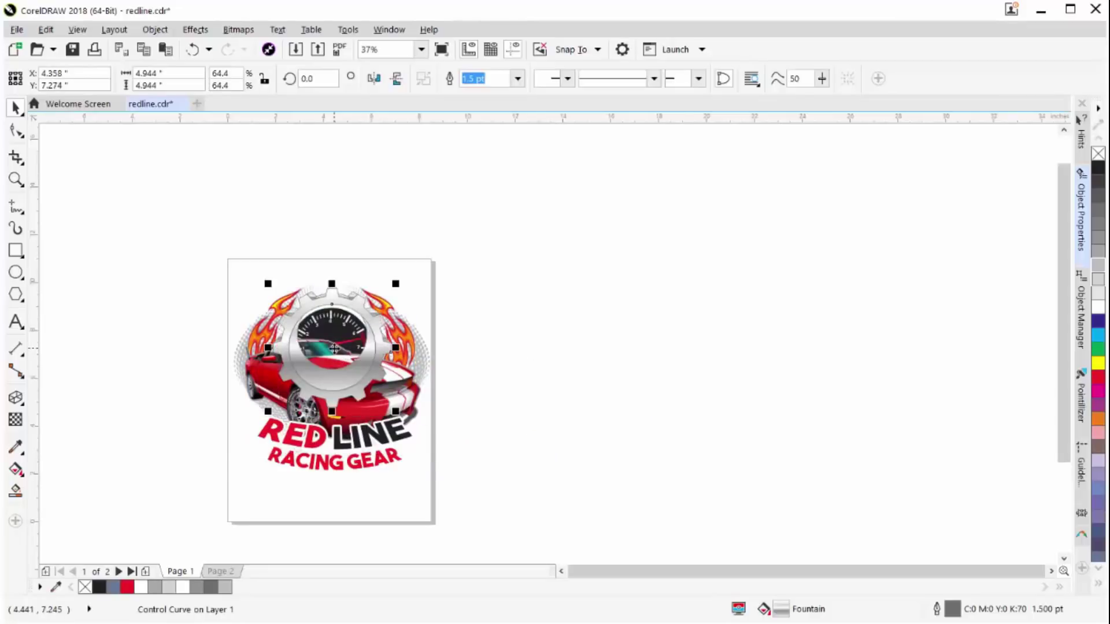
scroll(334, 349, up, 2)
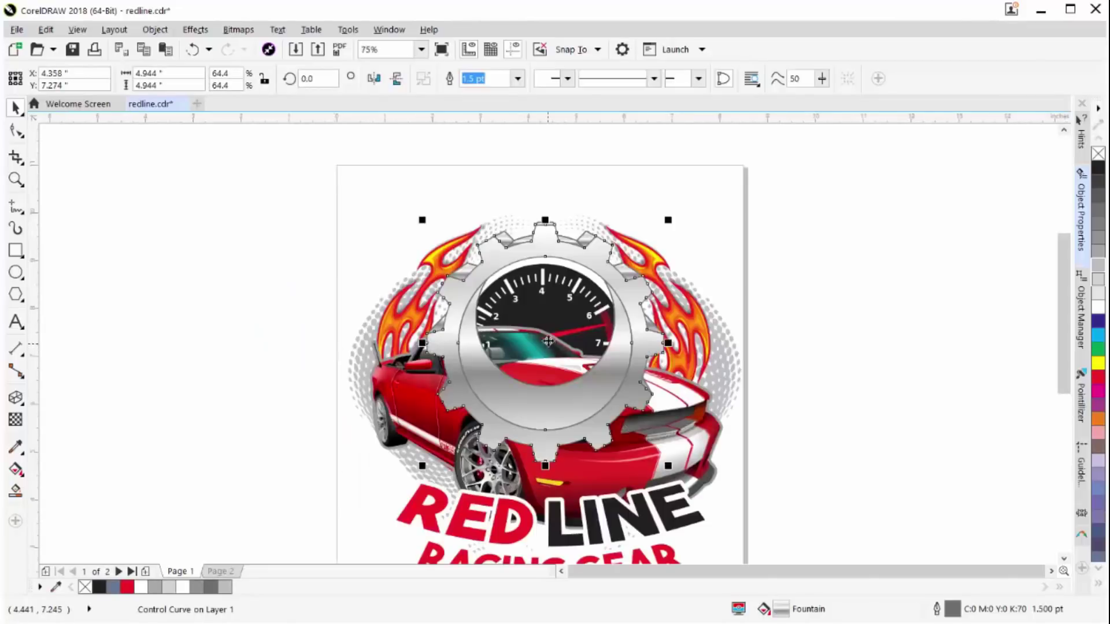
drag(557, 252, 559, 263)
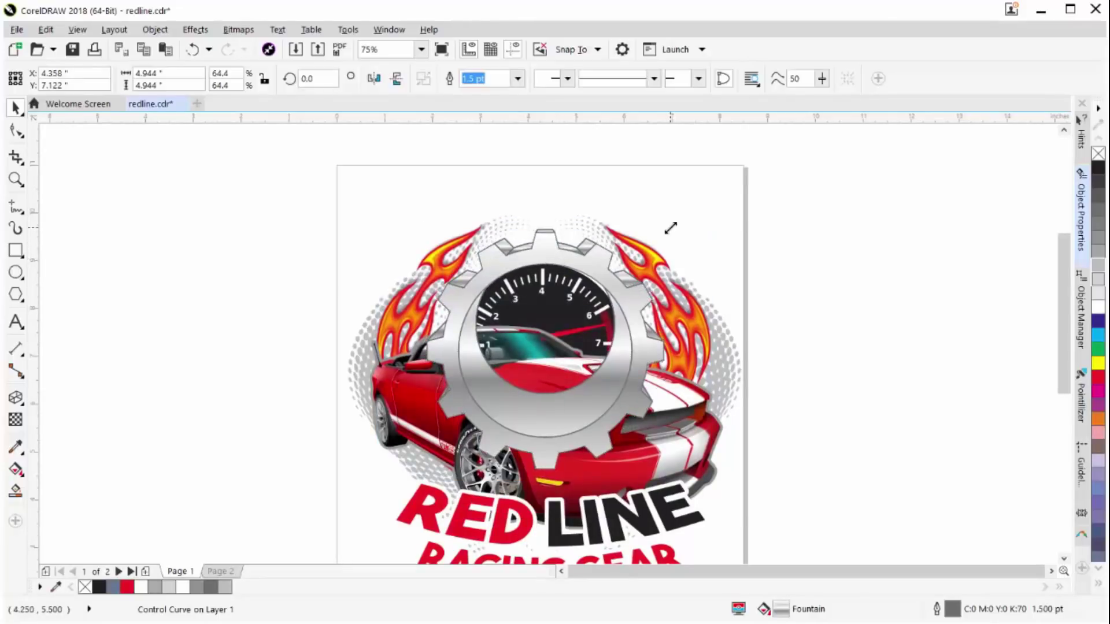
Shrink the gear slightly more, then undo that last change
drag(671, 228, 664, 231)
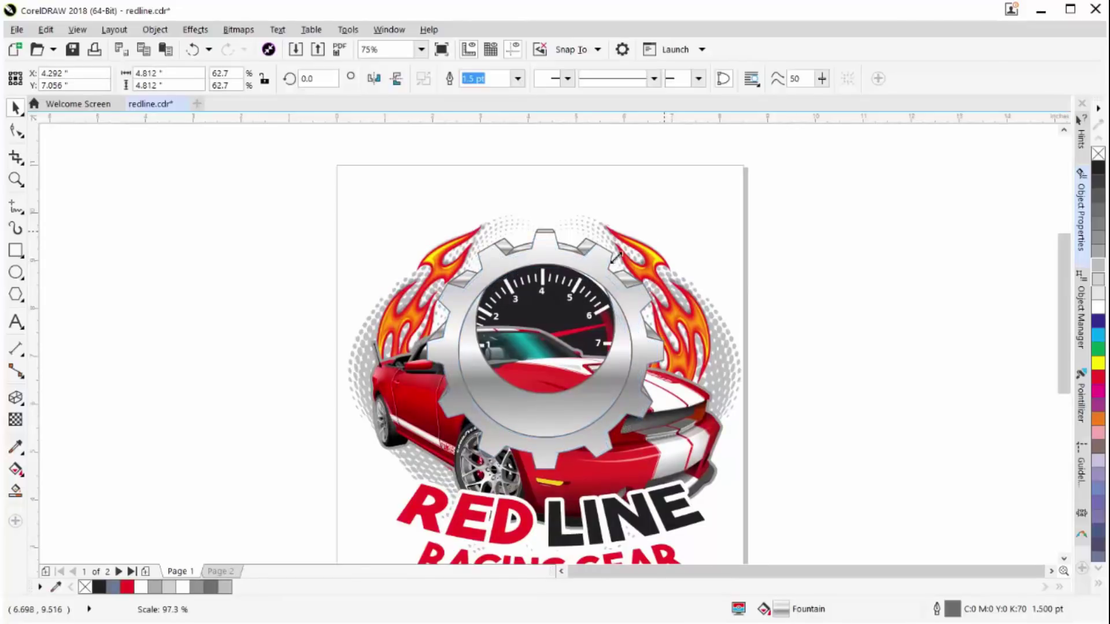
shift+click(546, 303)
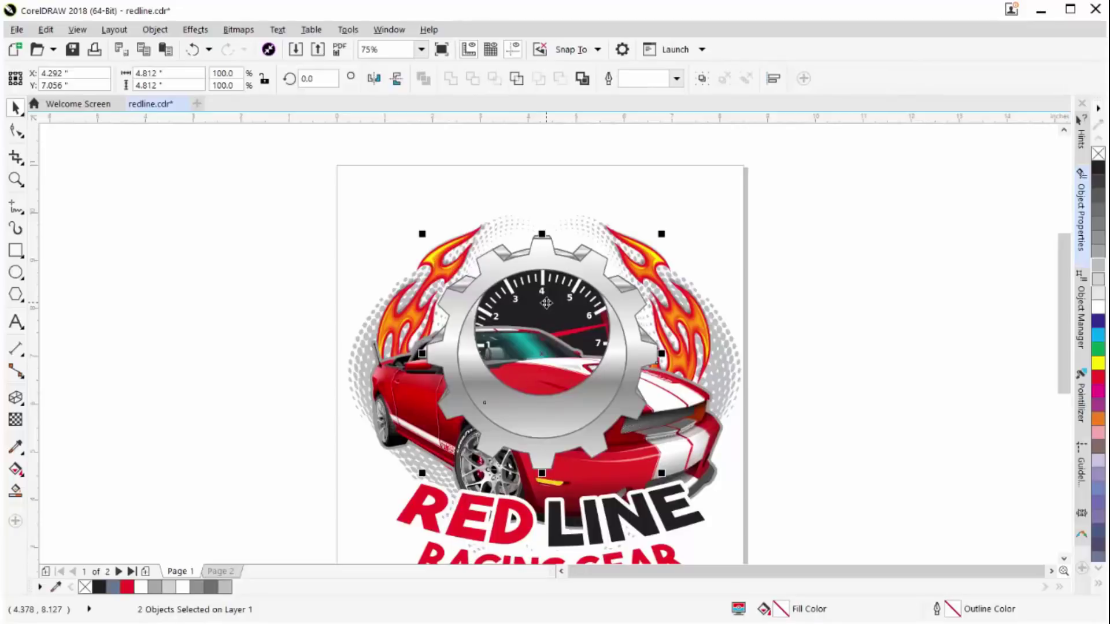
key(ctrl+z)
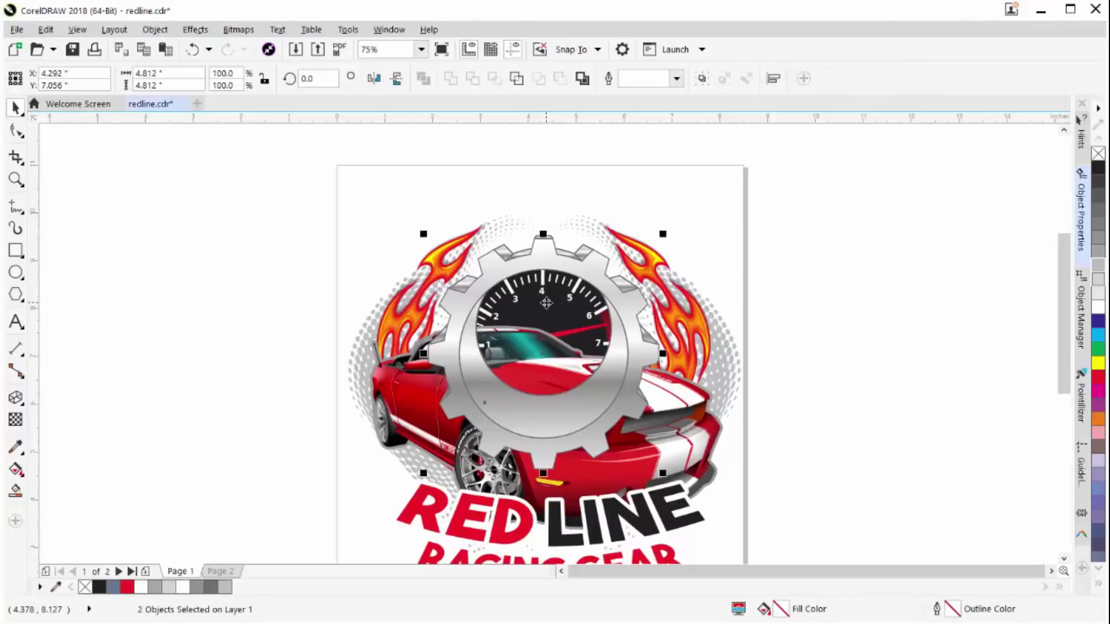
right_click(567, 262)
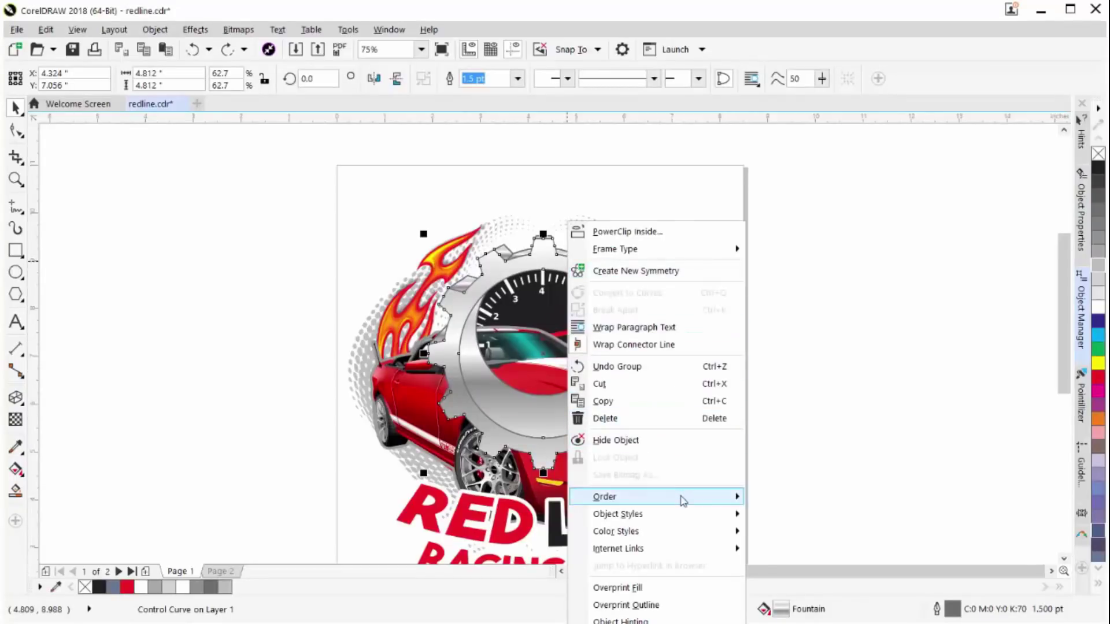
Restack the gear behind the car using Order > In Front Of, then scale it down slightly
mouse_move(684, 501)
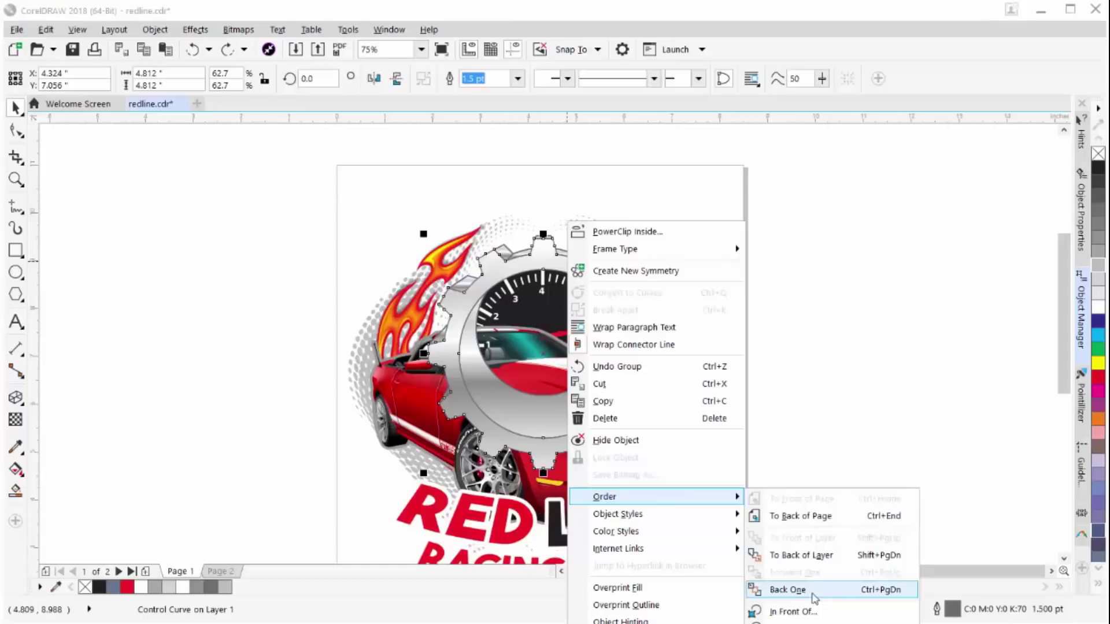
click(815, 612)
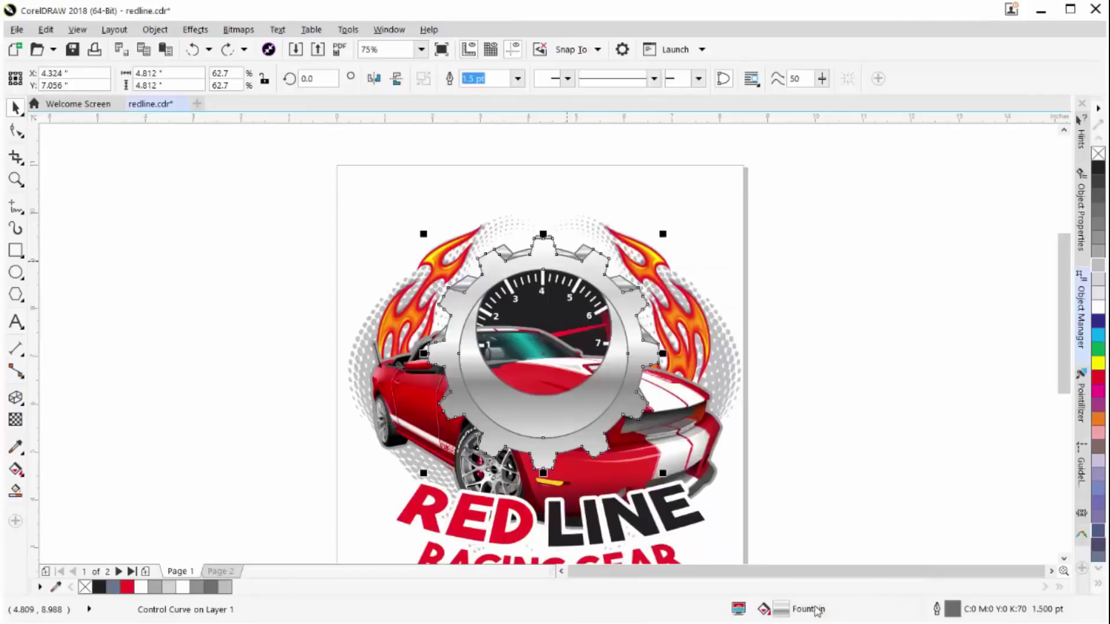
click(719, 375)
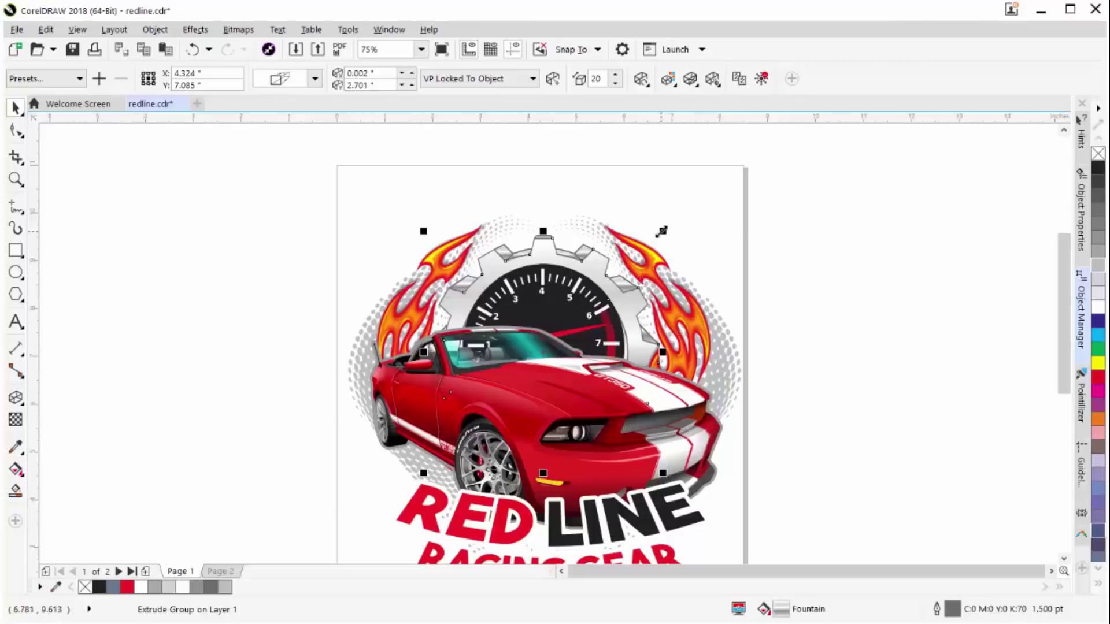
drag(662, 231, 660, 235)
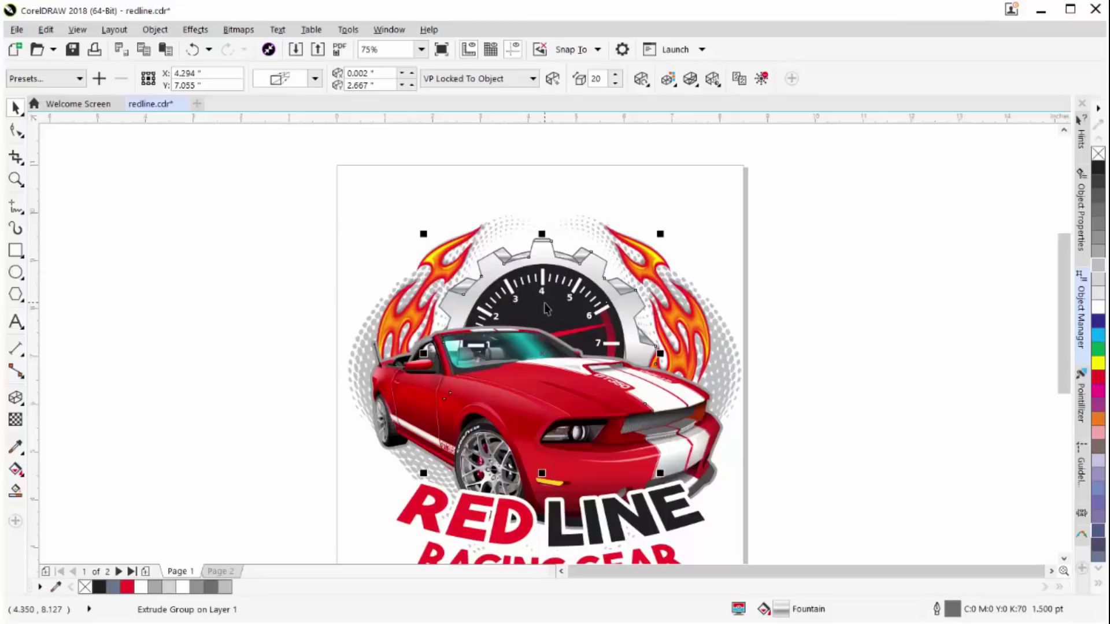
key(ctrl+k)
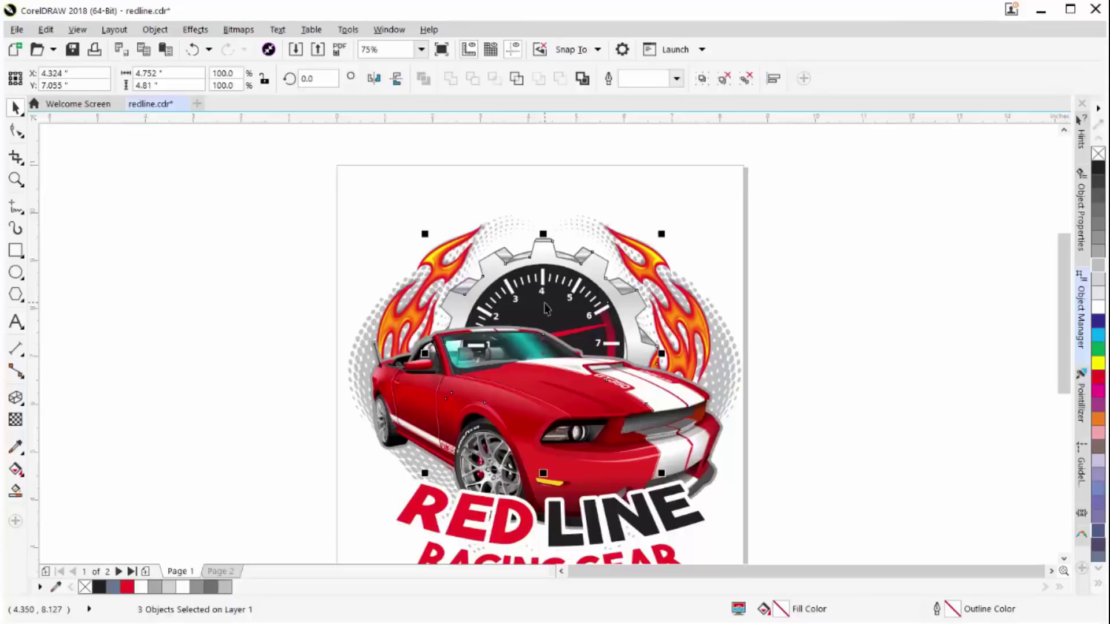
Undo the previous change and delete the existing mirrored flame symmetry group
key(ctrl+z)
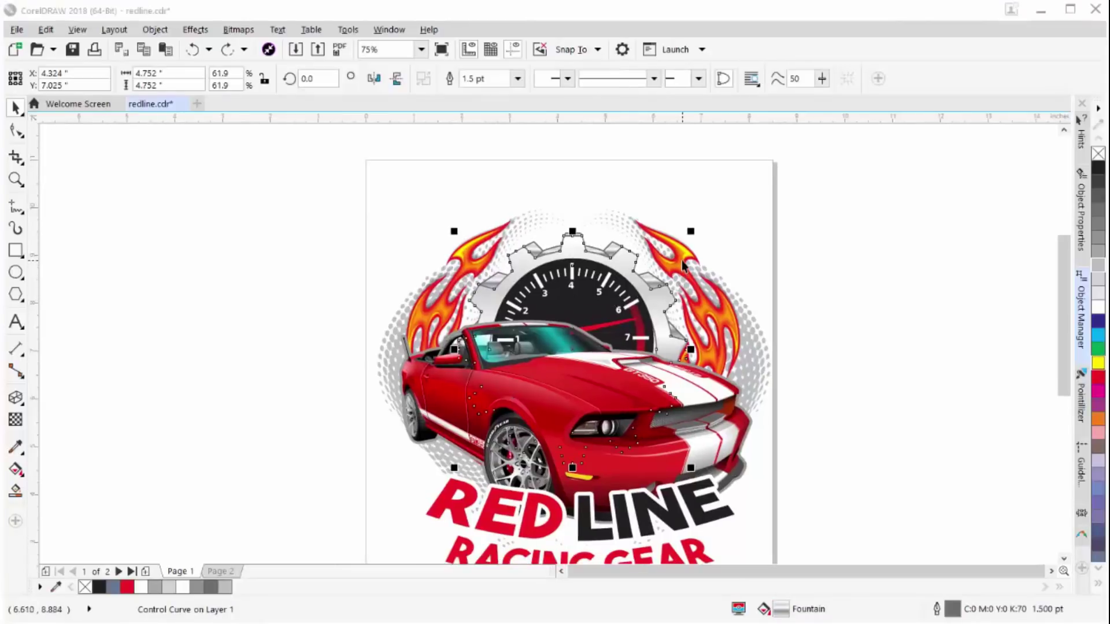
scroll(681, 258, up, 1)
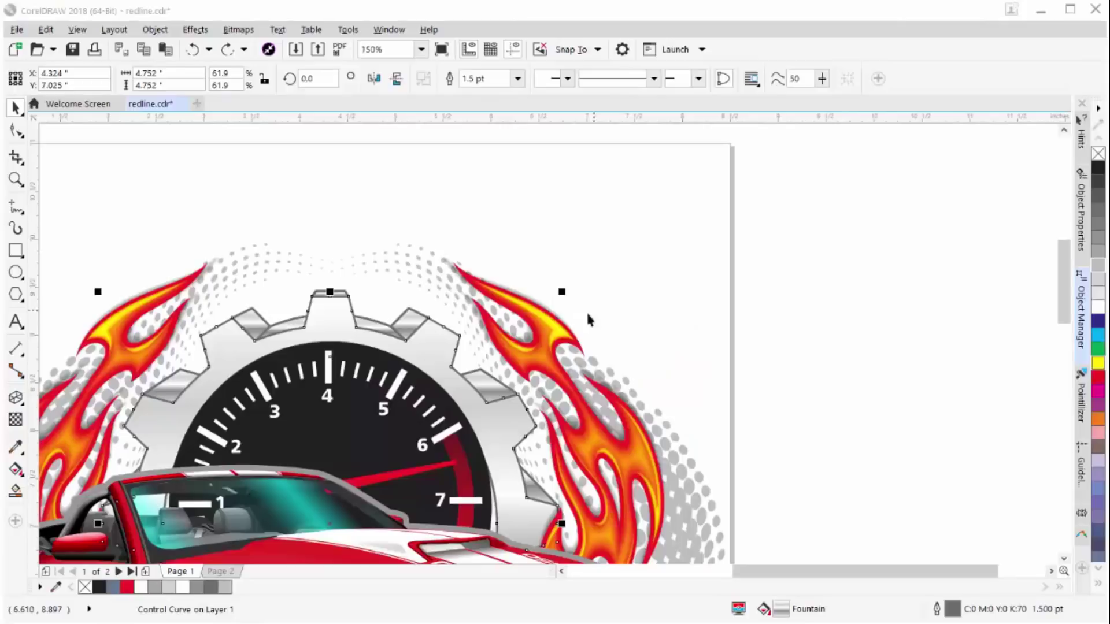
click(573, 339)
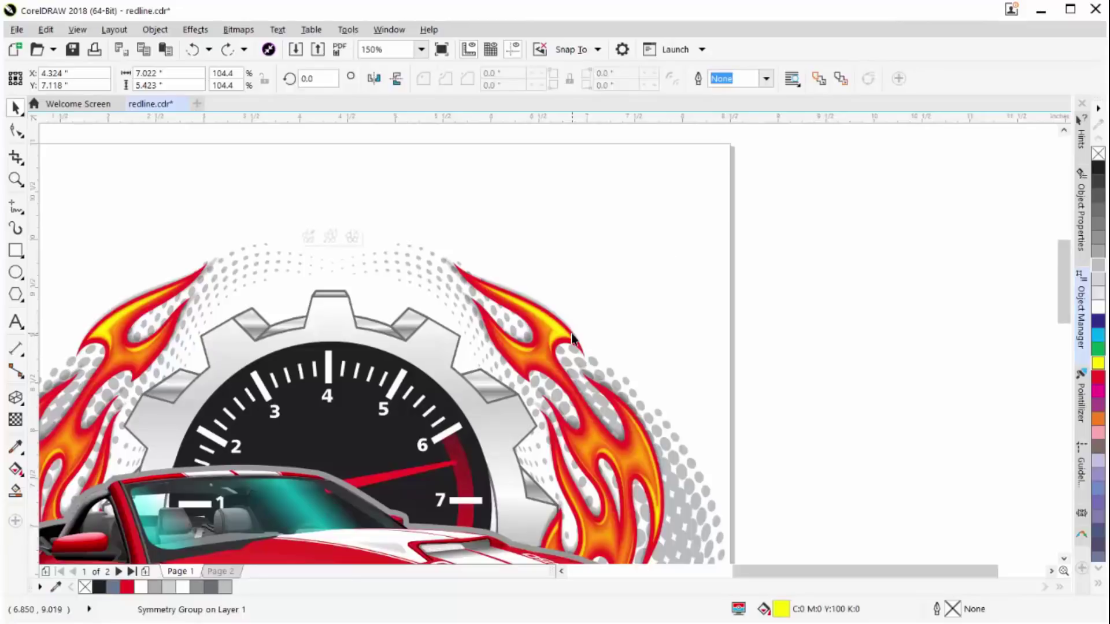
key(Delete)
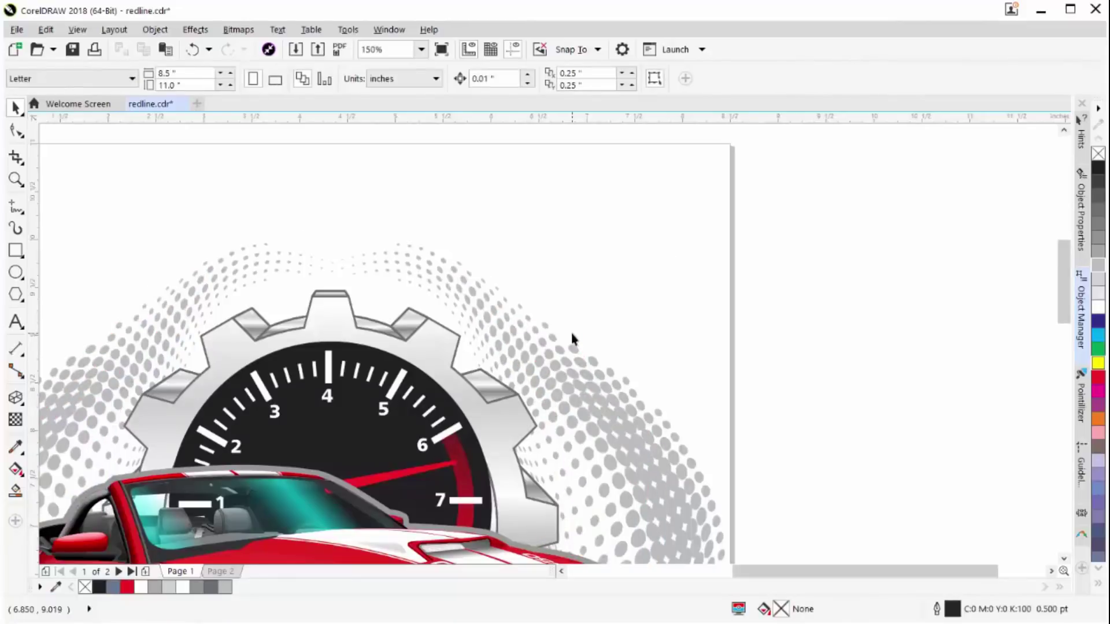
scroll(571, 333, down, 2)
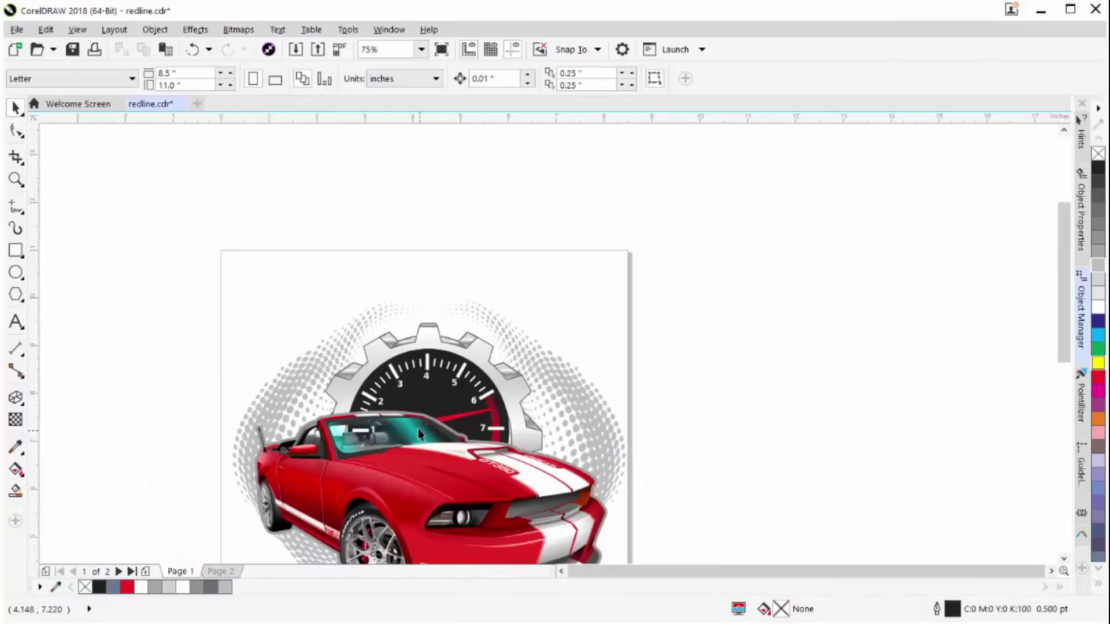
Create a new symmetry with its vertical mirror line at X 4.309" through the gauge's centre
right_click(347, 279)
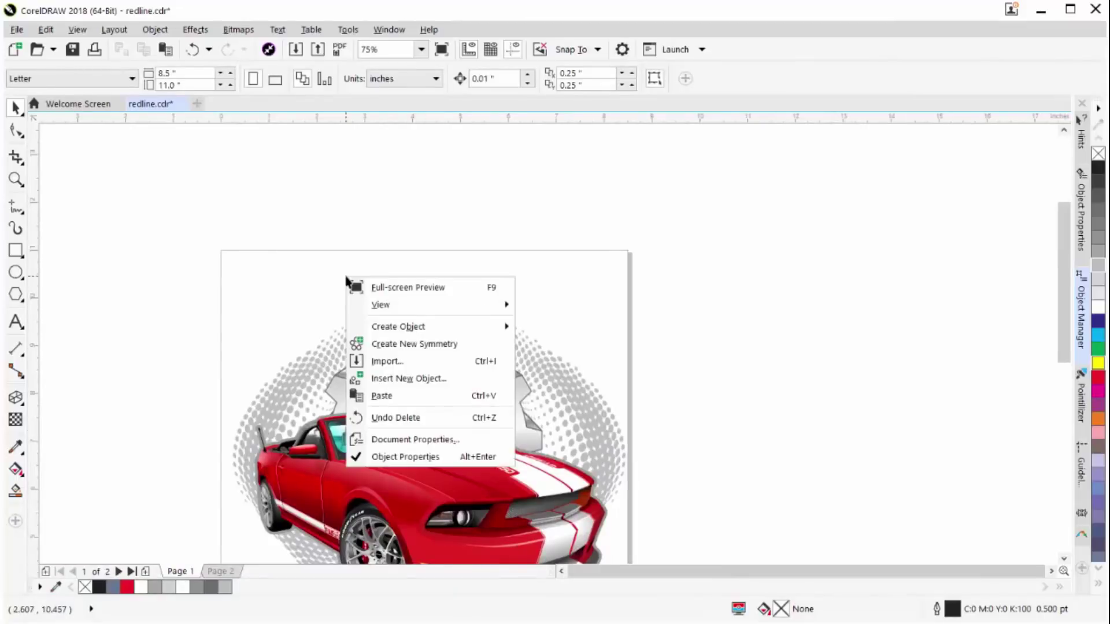
click(397, 344)
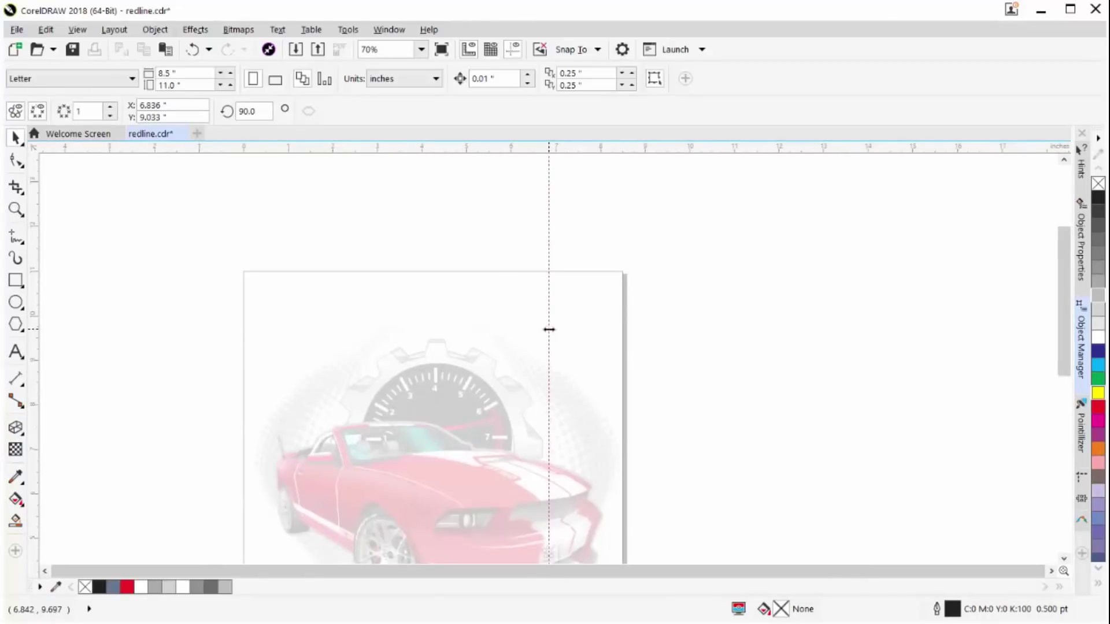
drag(548, 329, 437, 337)
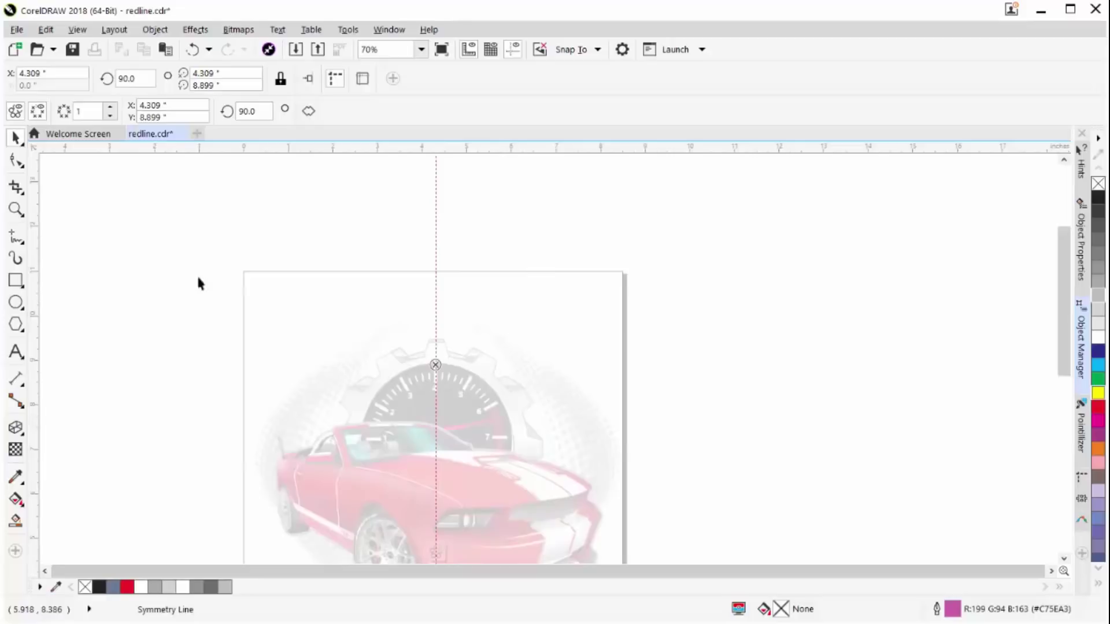
Draw an orange flame Artistic Media stroke left of the gauge, mirrored automatically on the right
click(16, 258)
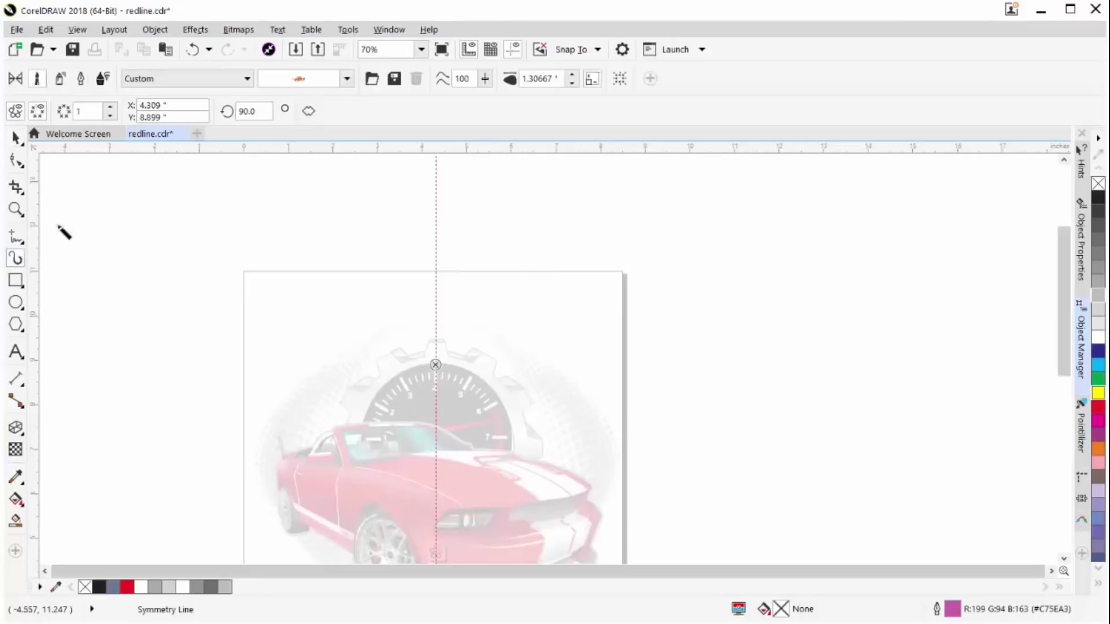
click(347, 79)
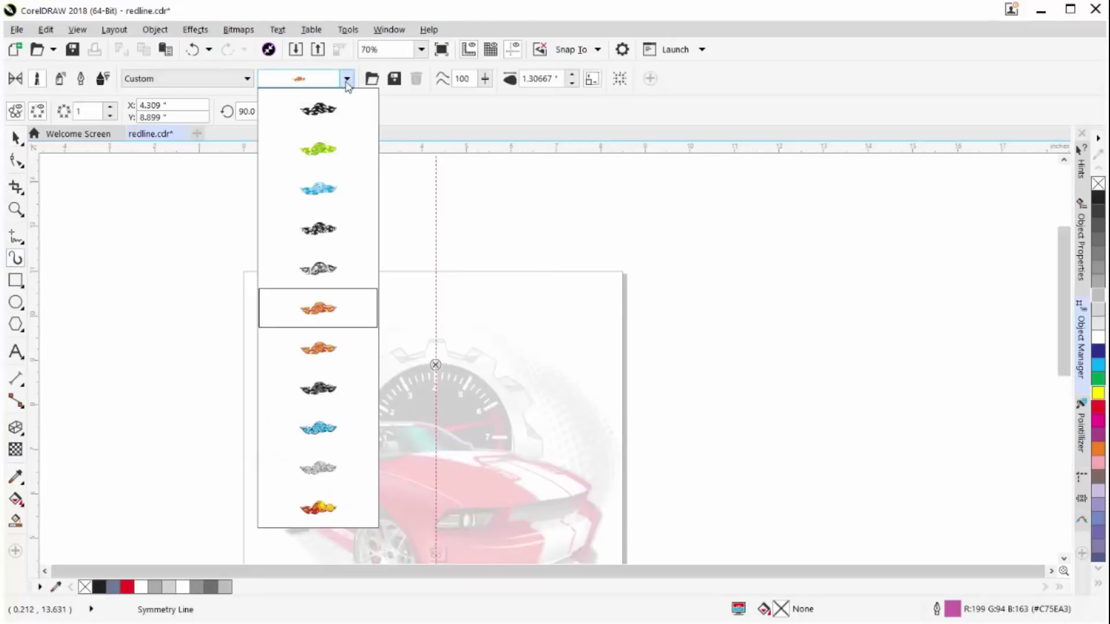
click(325, 351)
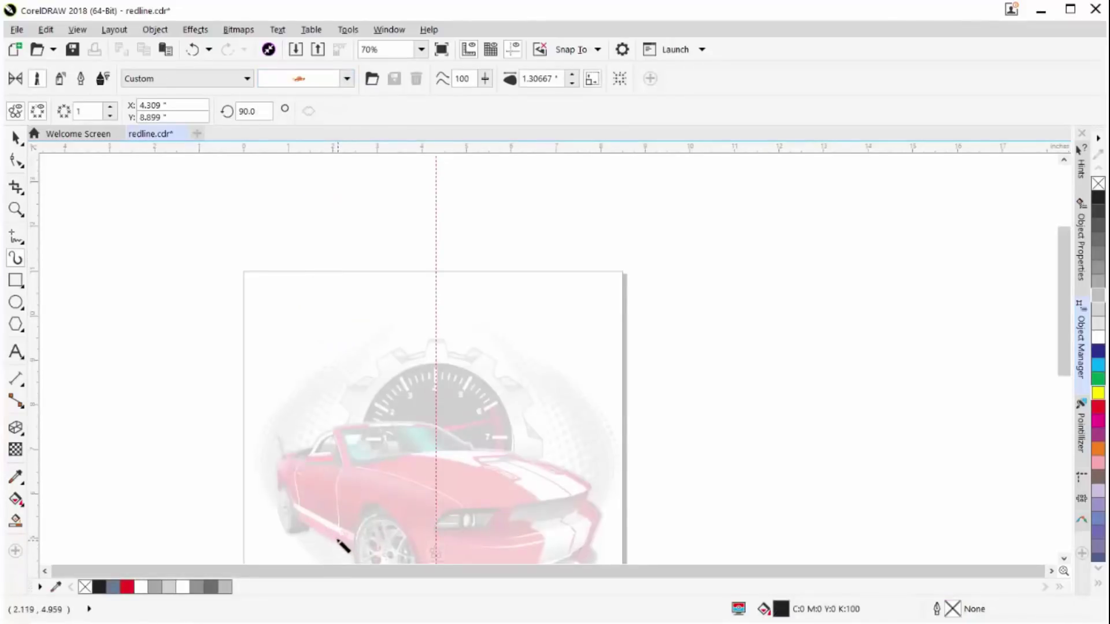
mouse_move(343, 545)
mouse_down()
mouse_move(317, 485)
mouse_move(316, 403)
mouse_move(358, 356)
mouse_move(408, 330)
mouse_up()
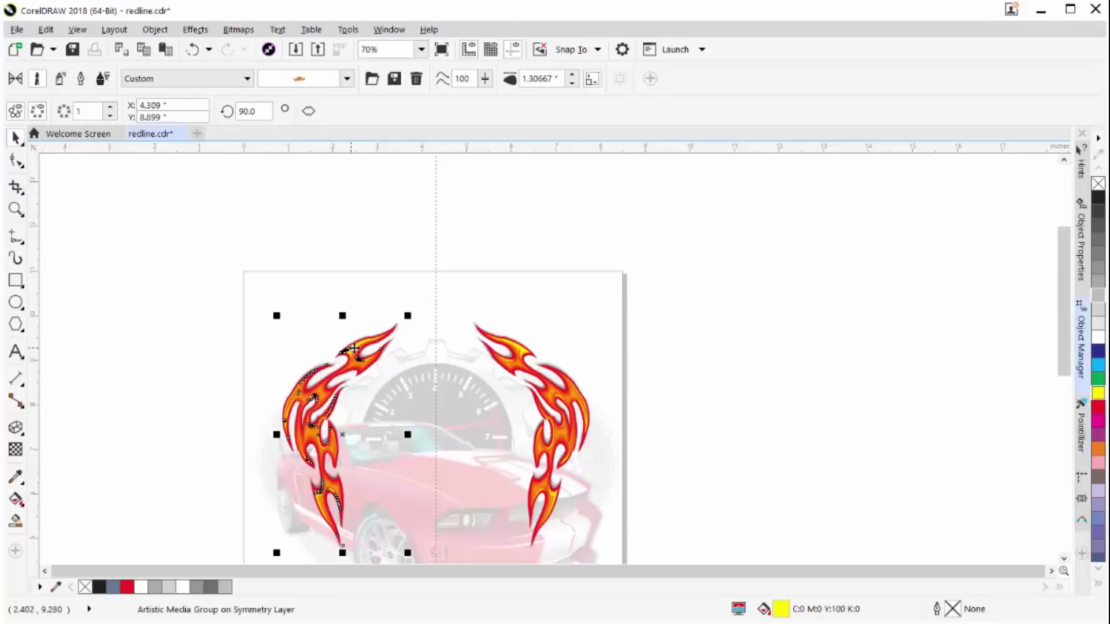
Delete the middle nodes of the left flame's path, leaving just 2 of its 7 nodes
drag(354, 348, 354, 348)
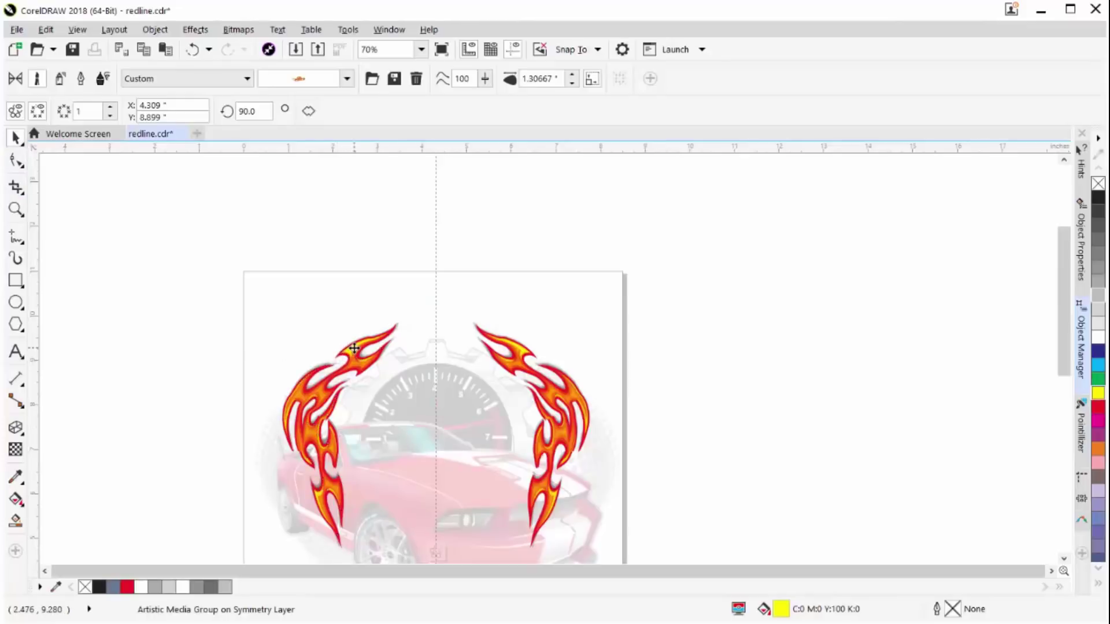
double_click(354, 348)
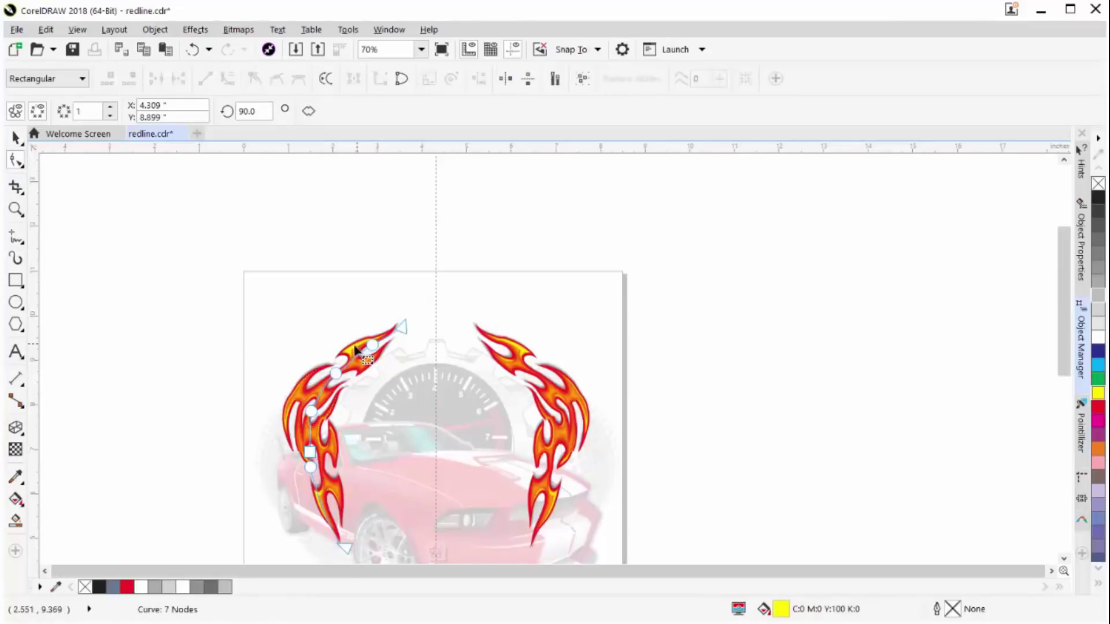
drag(246, 306, 382, 485)
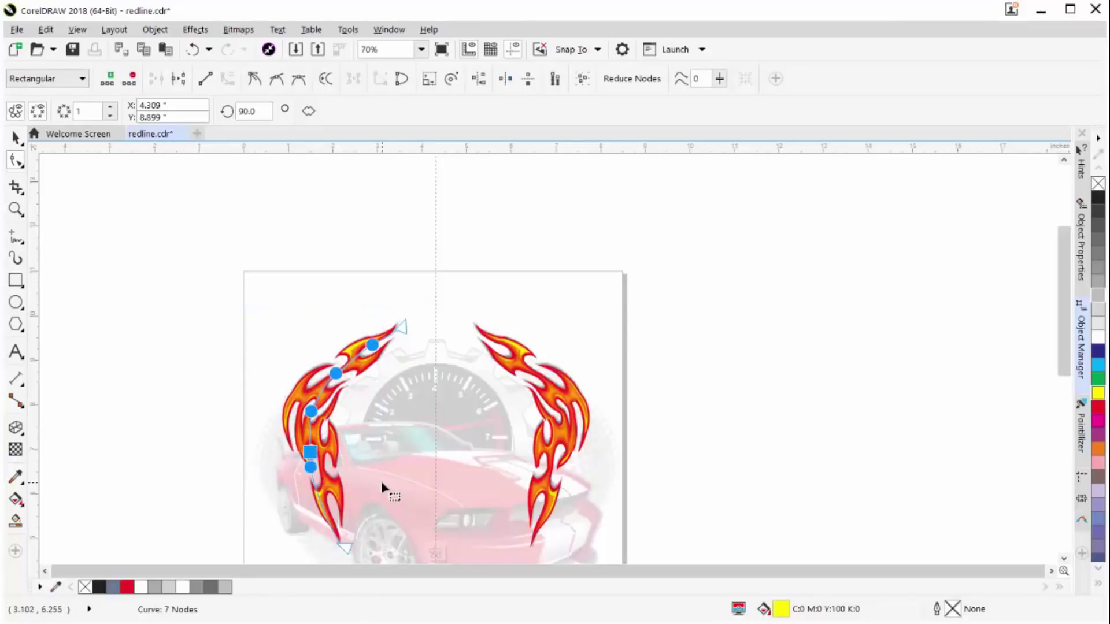
key(Delete)
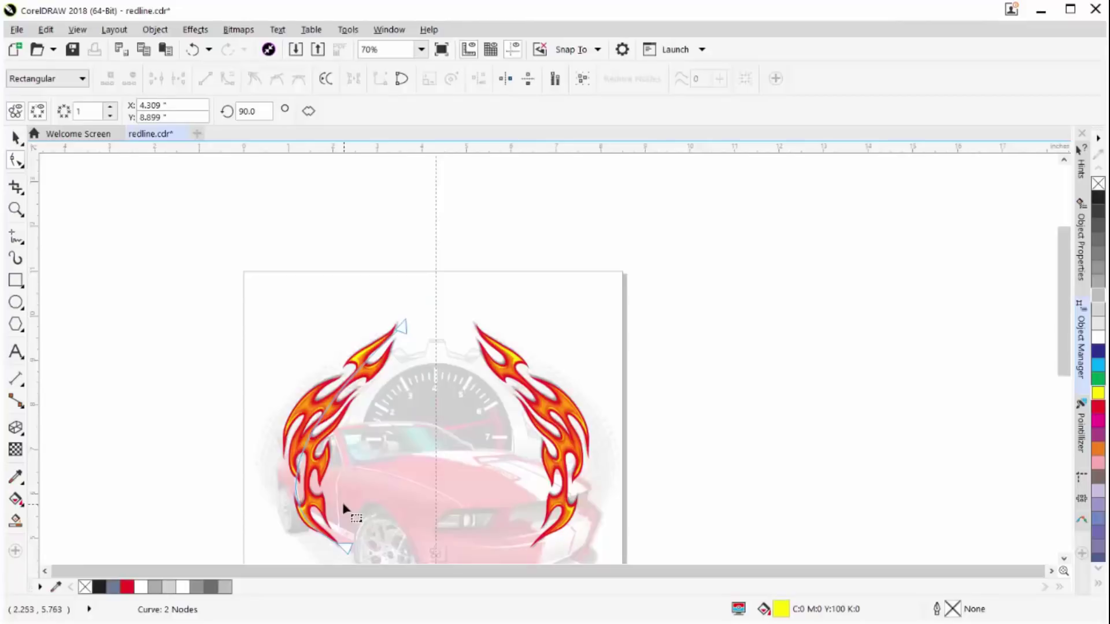
click(15, 138)
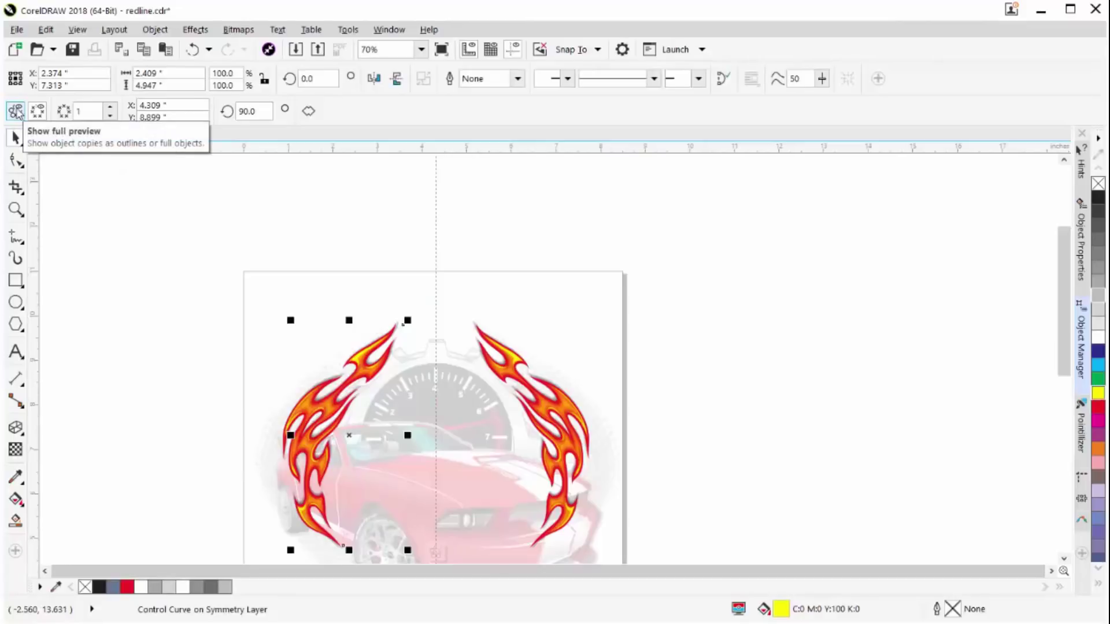
click(16, 111)
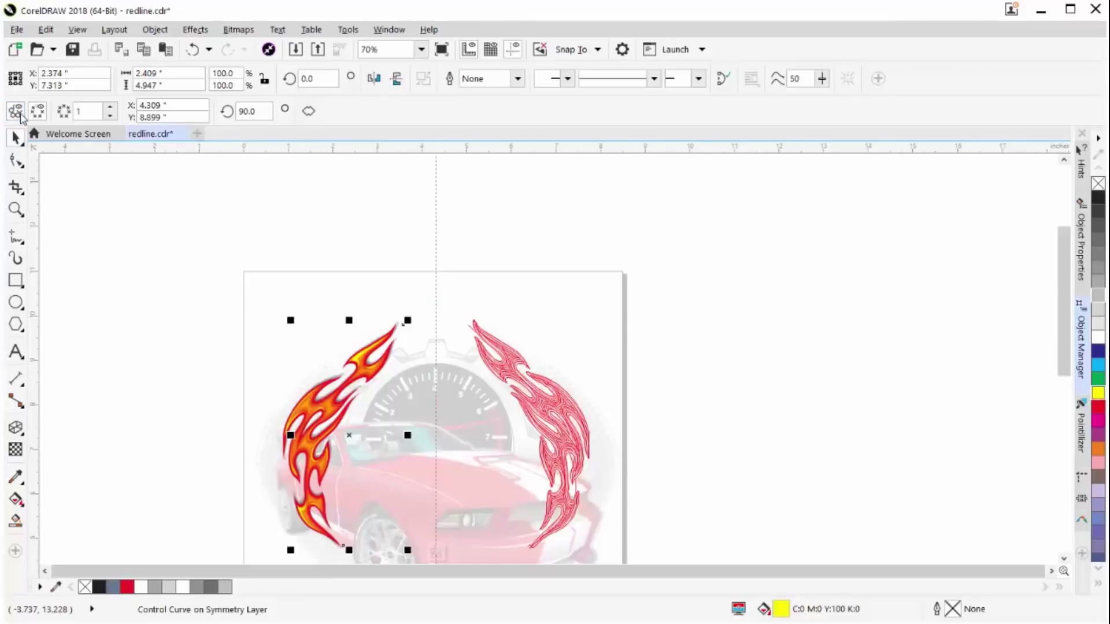
click(37, 112)
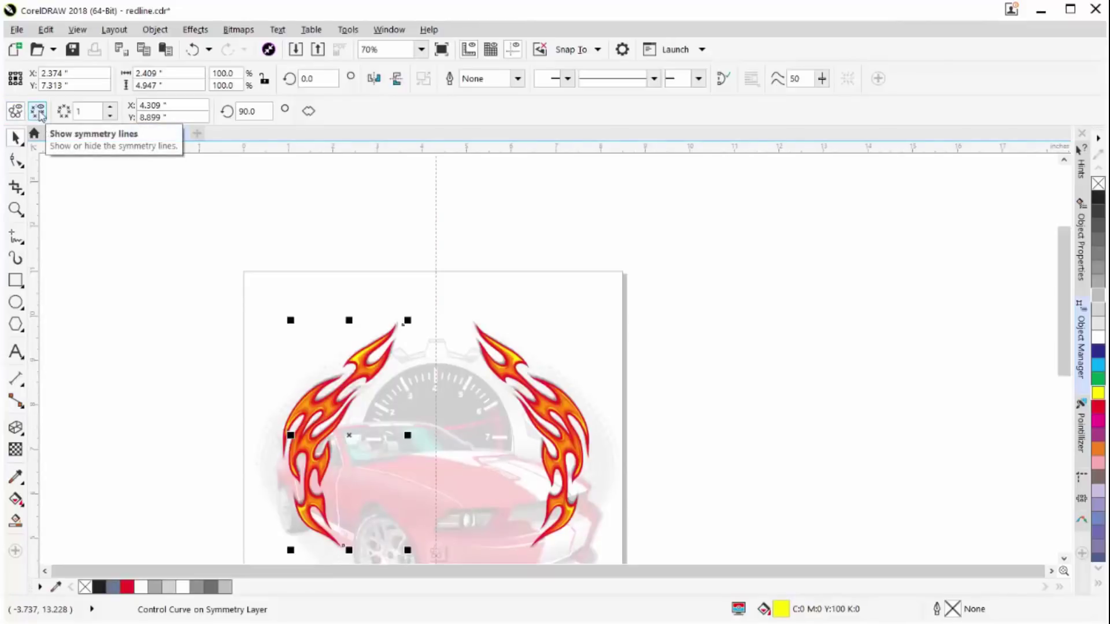
click(38, 112)
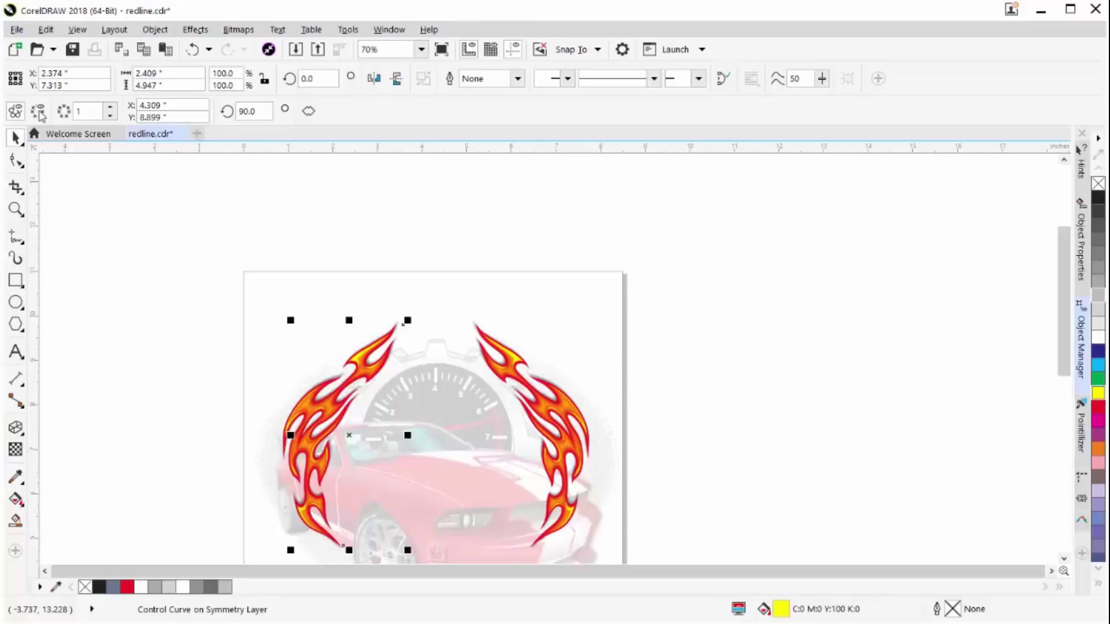
click(39, 112)
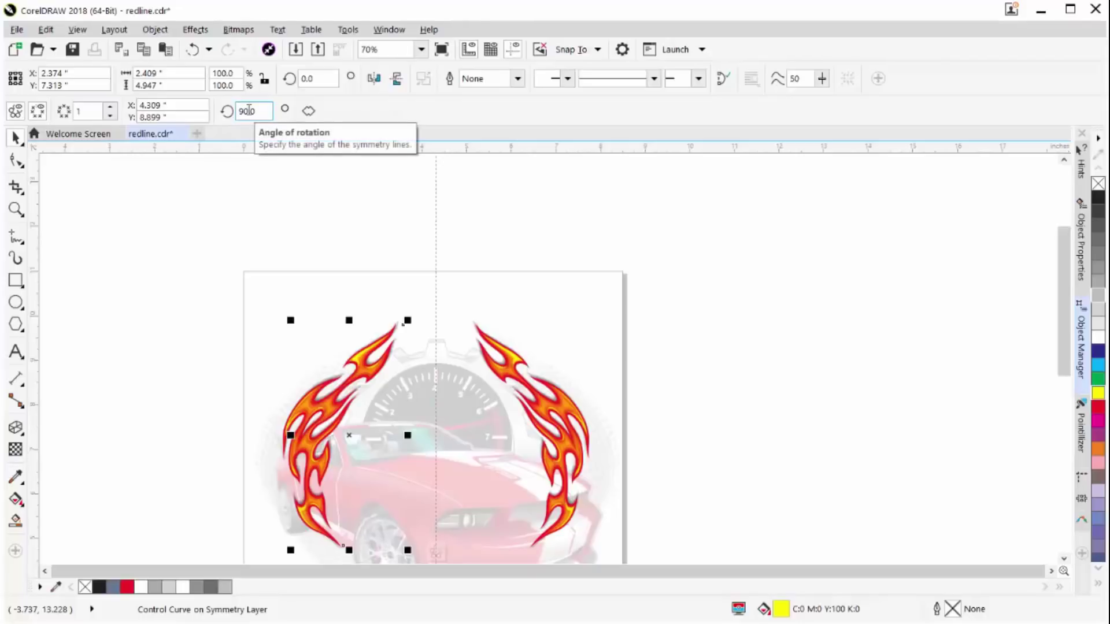
Finish editing the symmetry and break its link, leaving a plain group of 4 flame objects
click(441, 496)
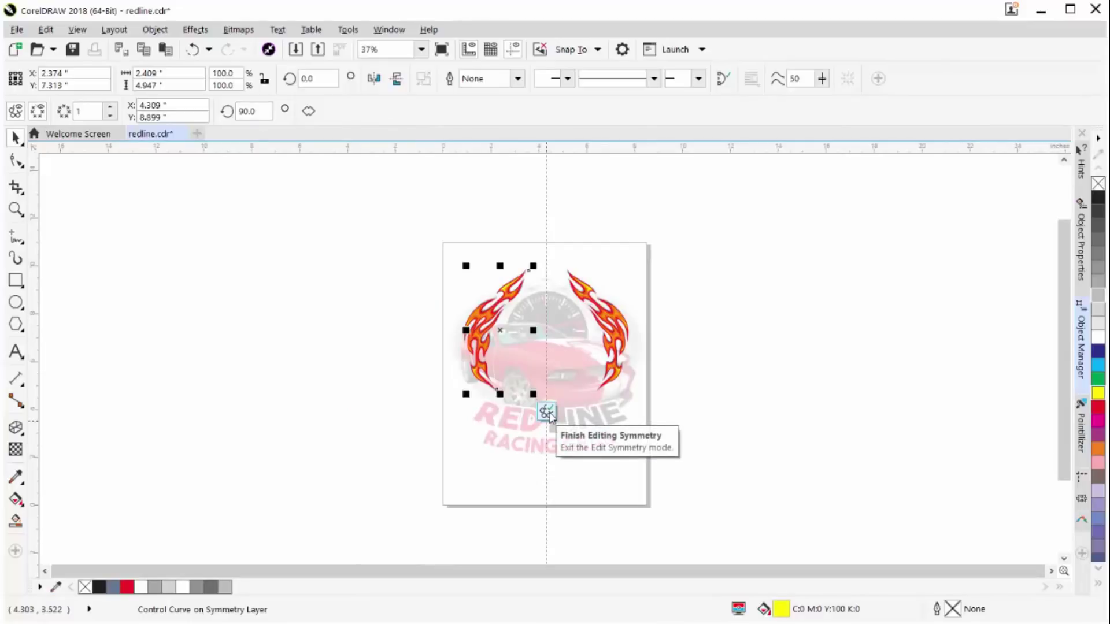
click(546, 412)
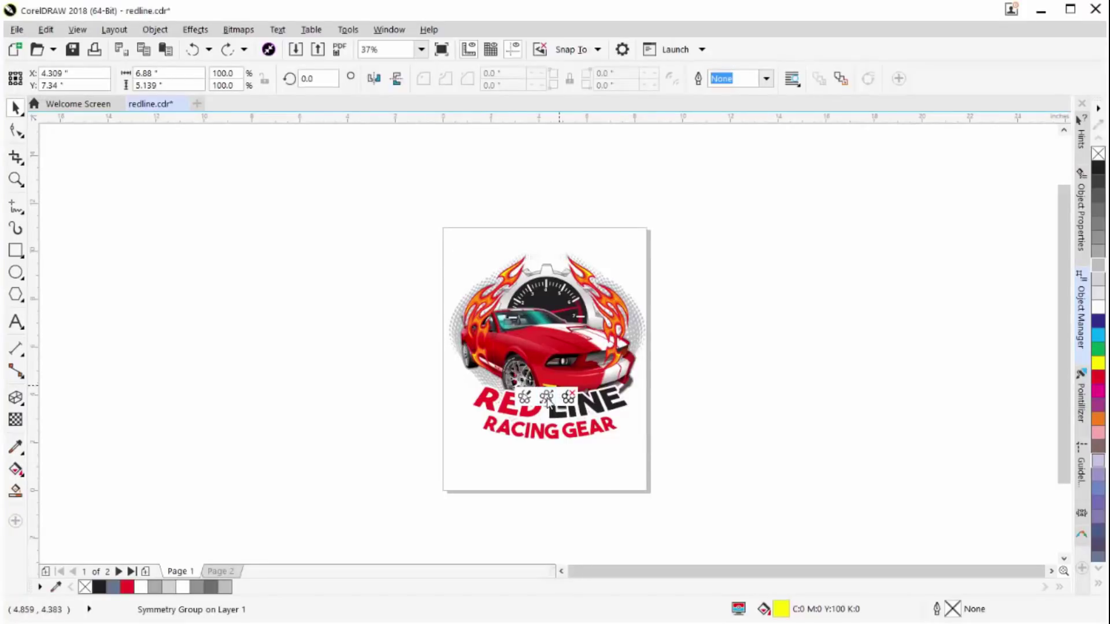
click(547, 398)
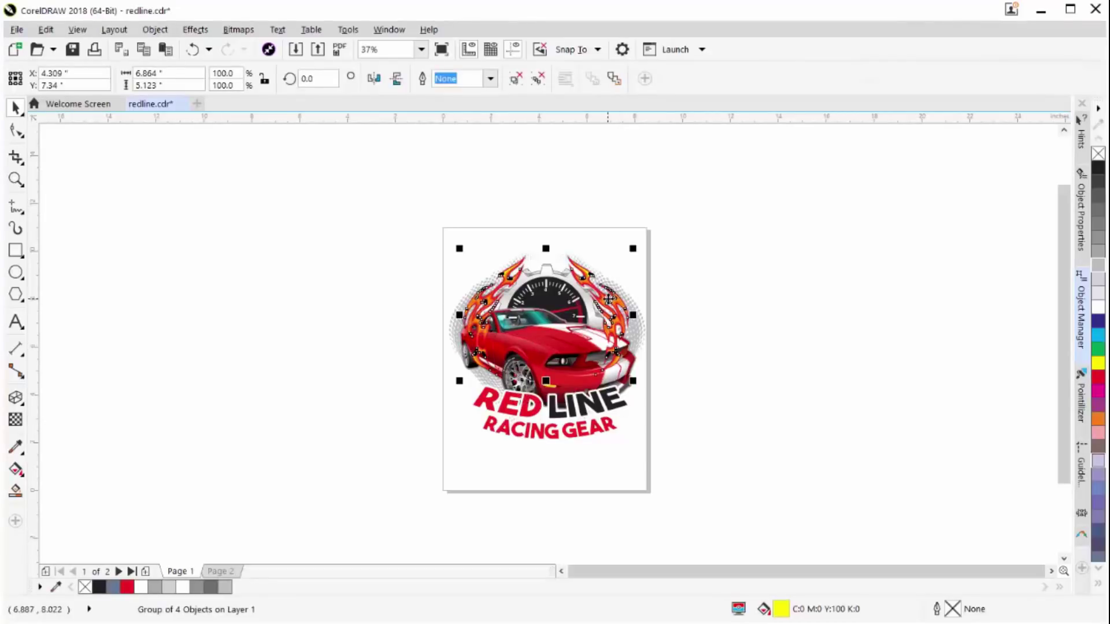
Restack the flame group with Order > In Front Of, then undo the restacking
right_click(608, 297)
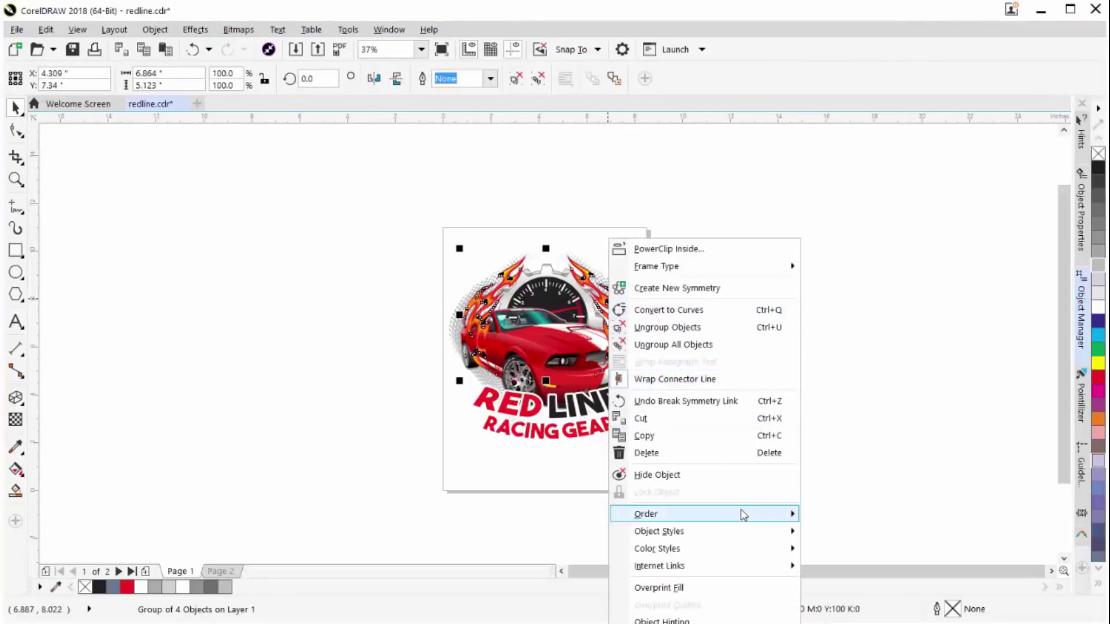
mouse_move(744, 515)
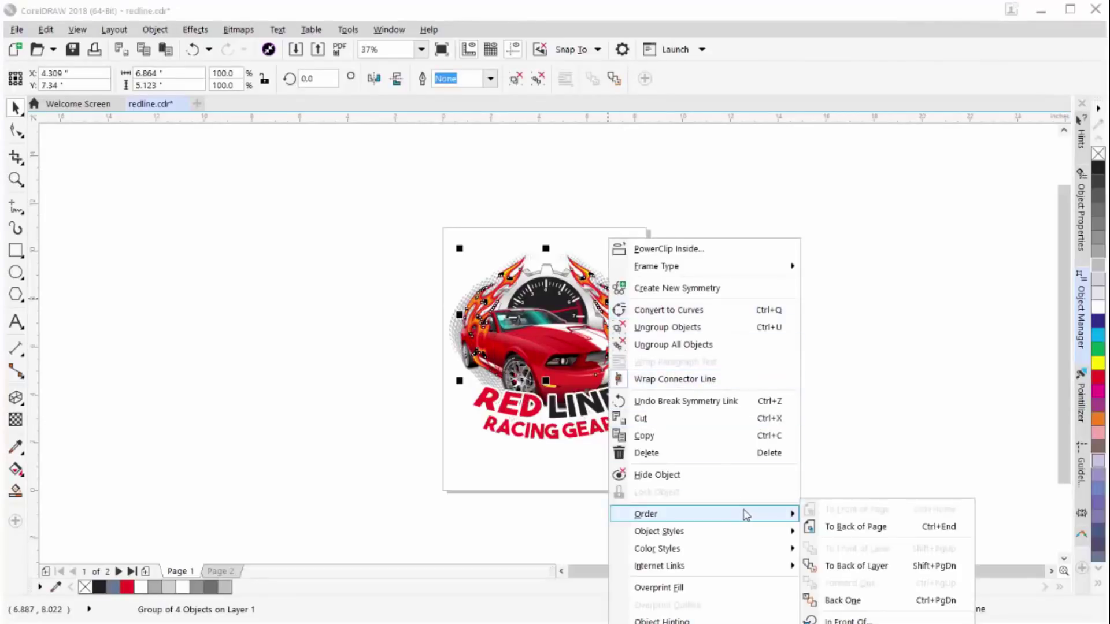
click(886, 621)
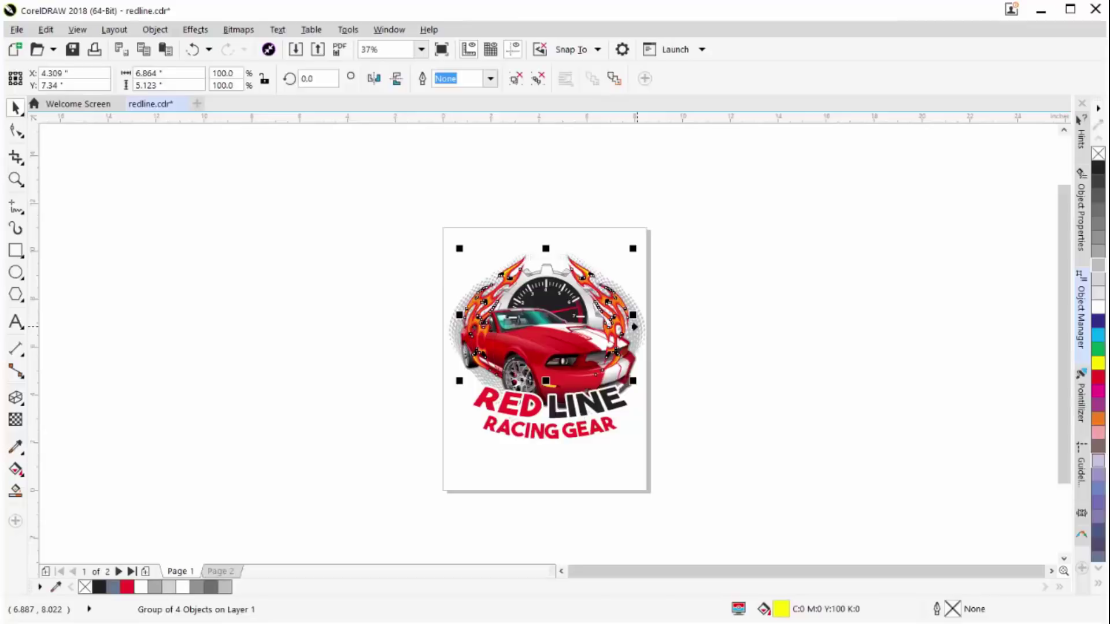
click(634, 326)
key(ctrl+z)
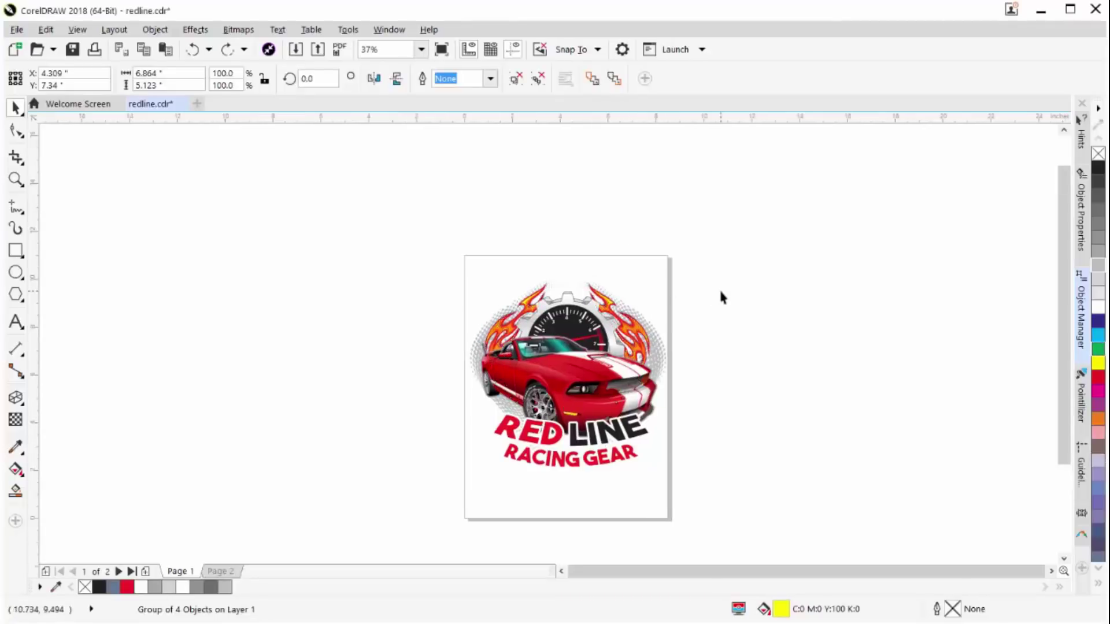
click(720, 287)
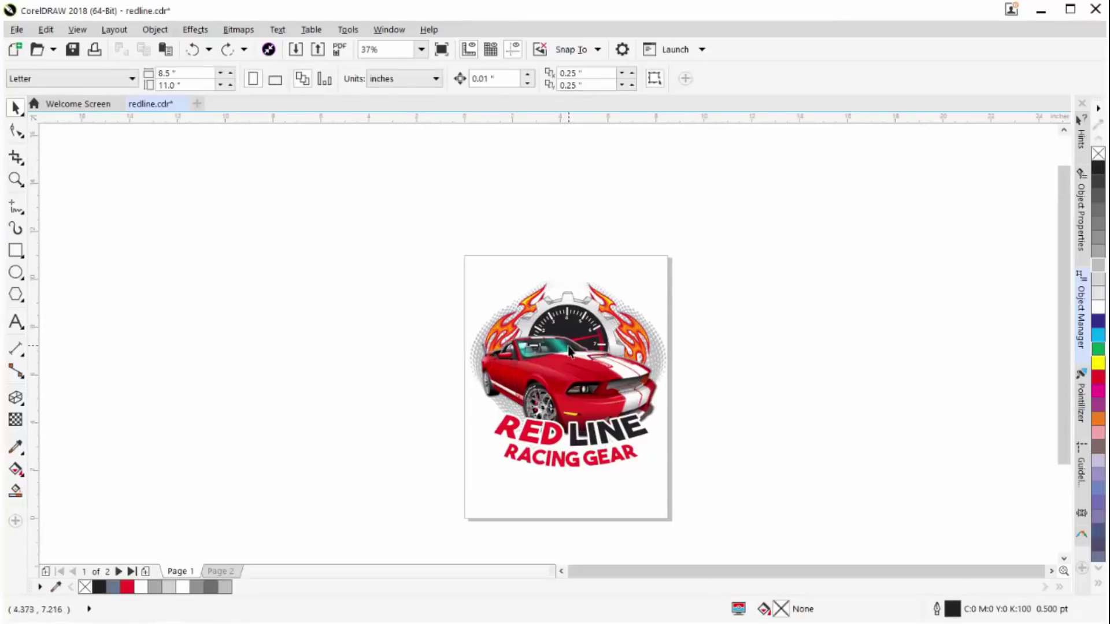
scroll(569, 350, up, 2)
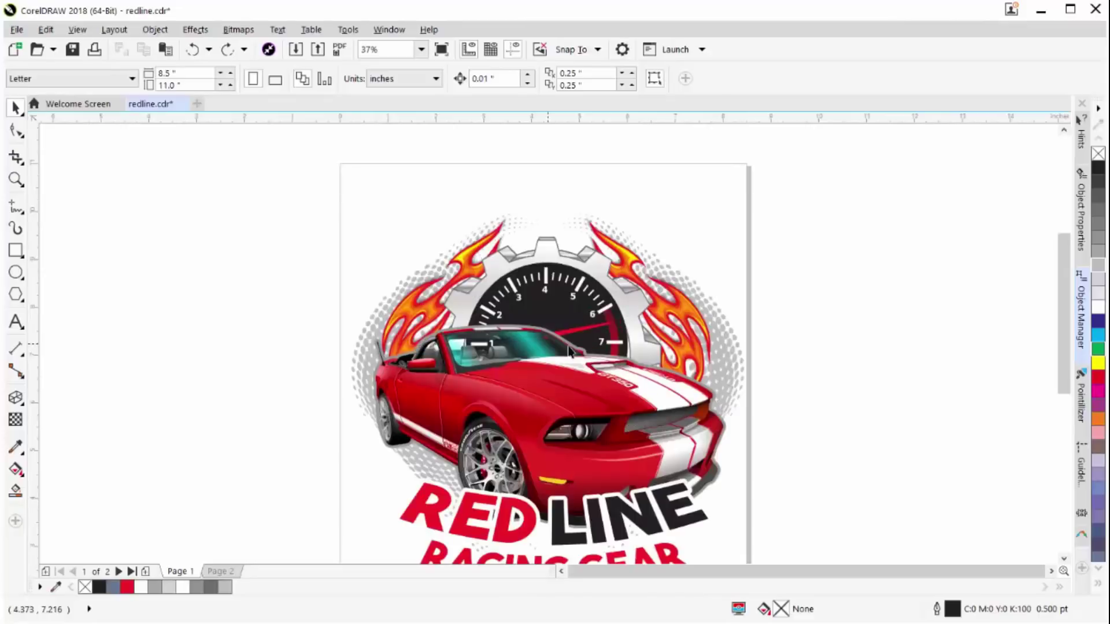